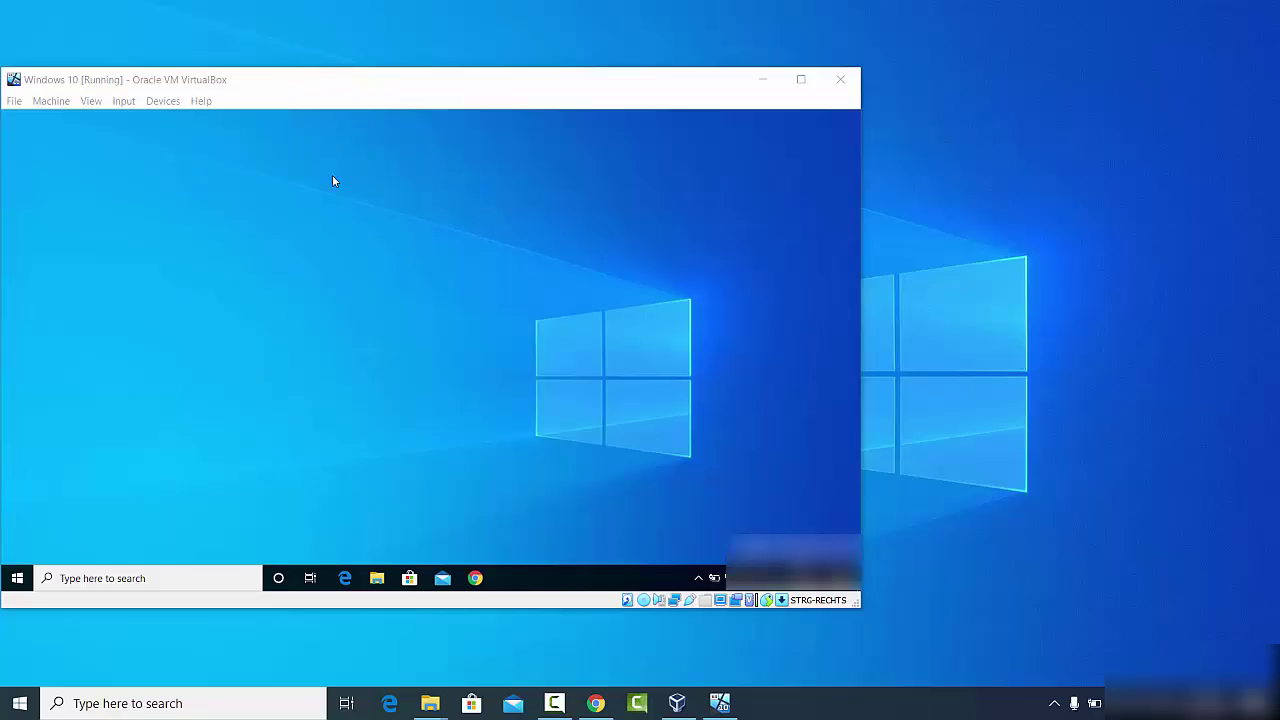
From the VM's Start right-click menu, open System and go to the Remote Desktop page
click(237, 166)
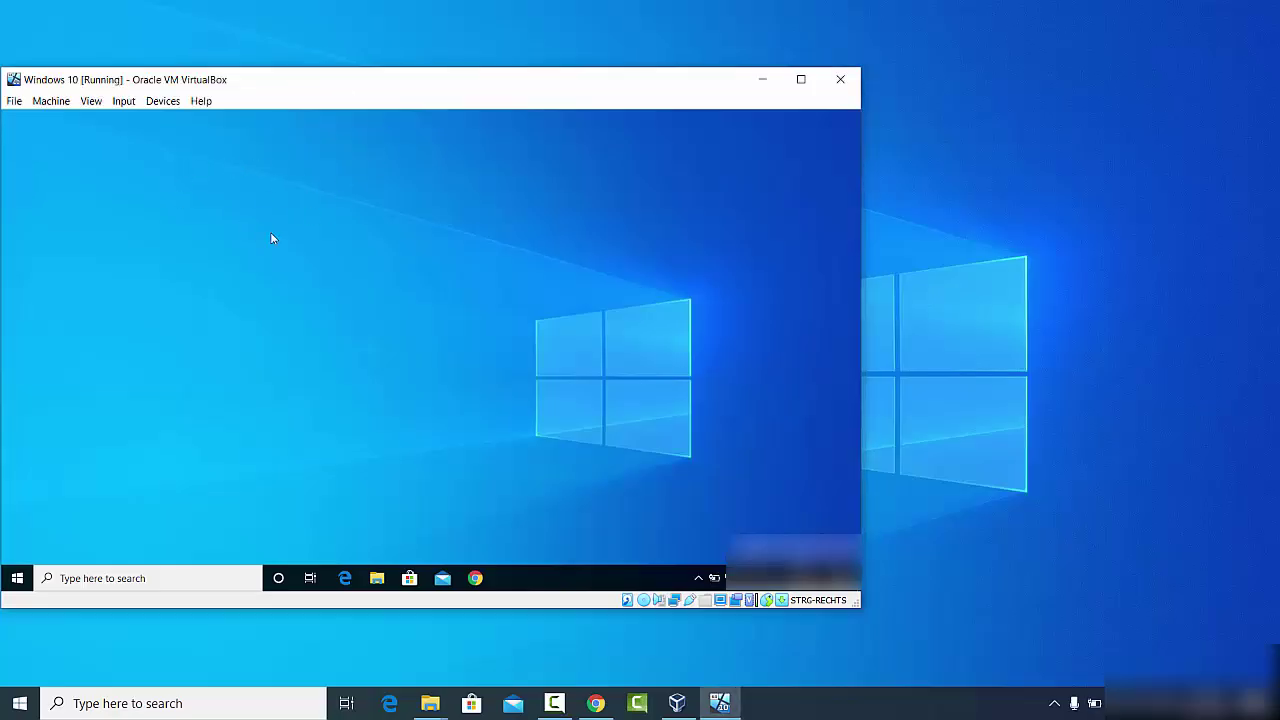
click(1034, 80)
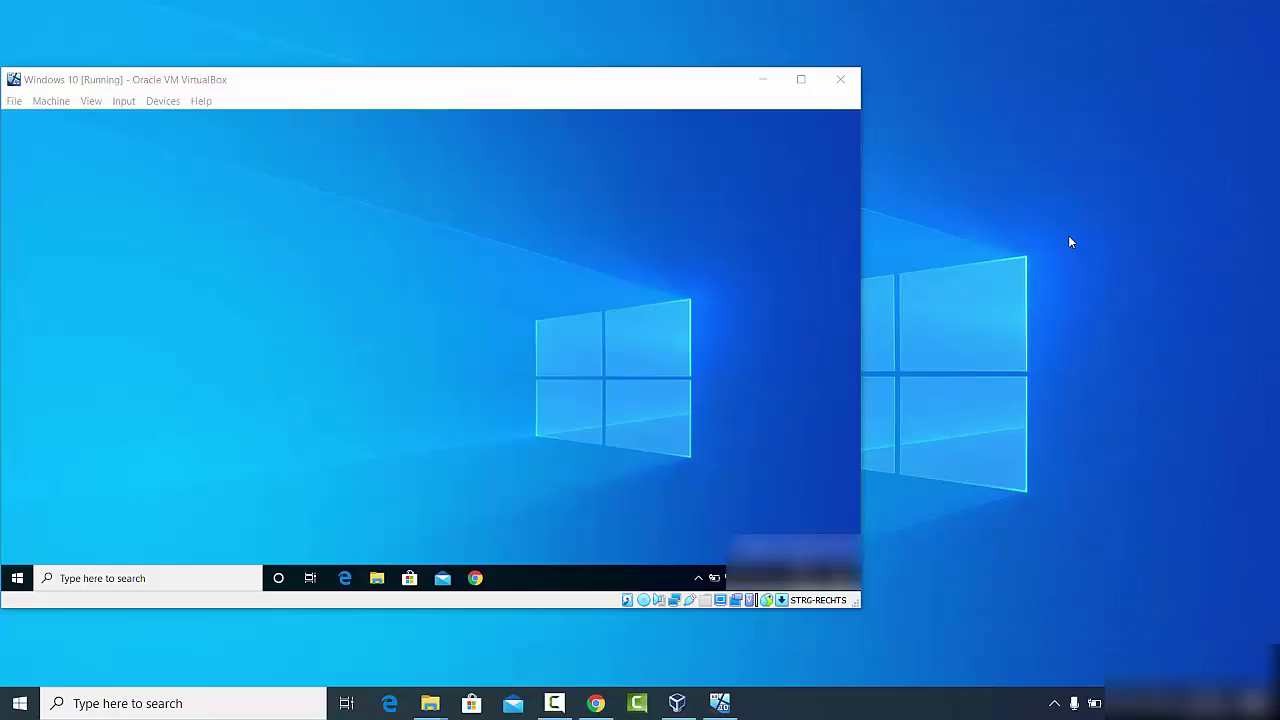
right_click(19, 578)
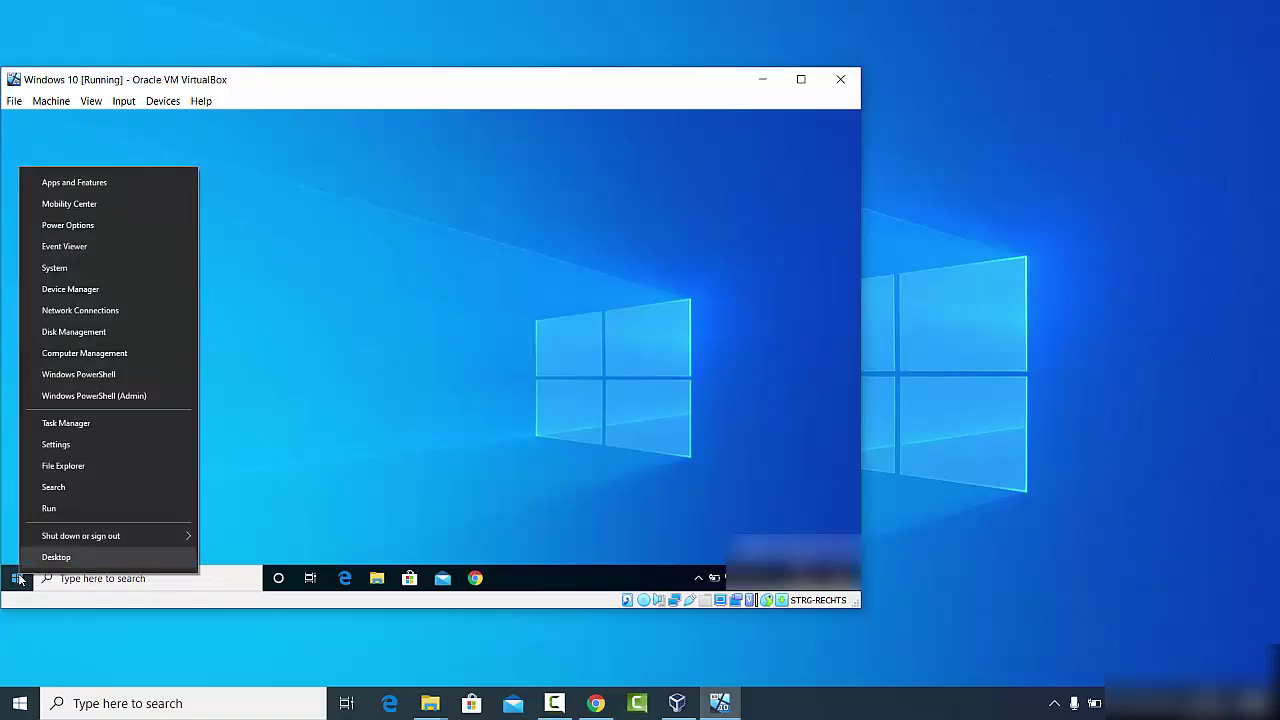
click(72, 267)
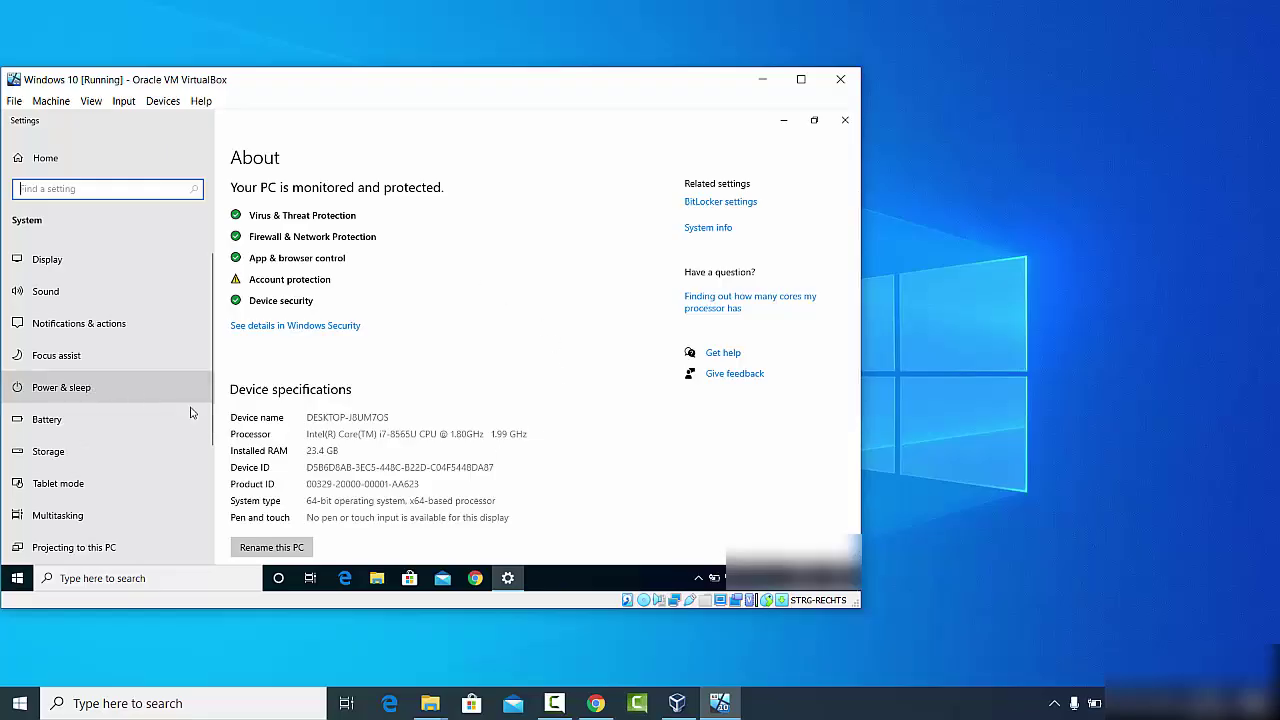
drag(213, 450, 202, 563)
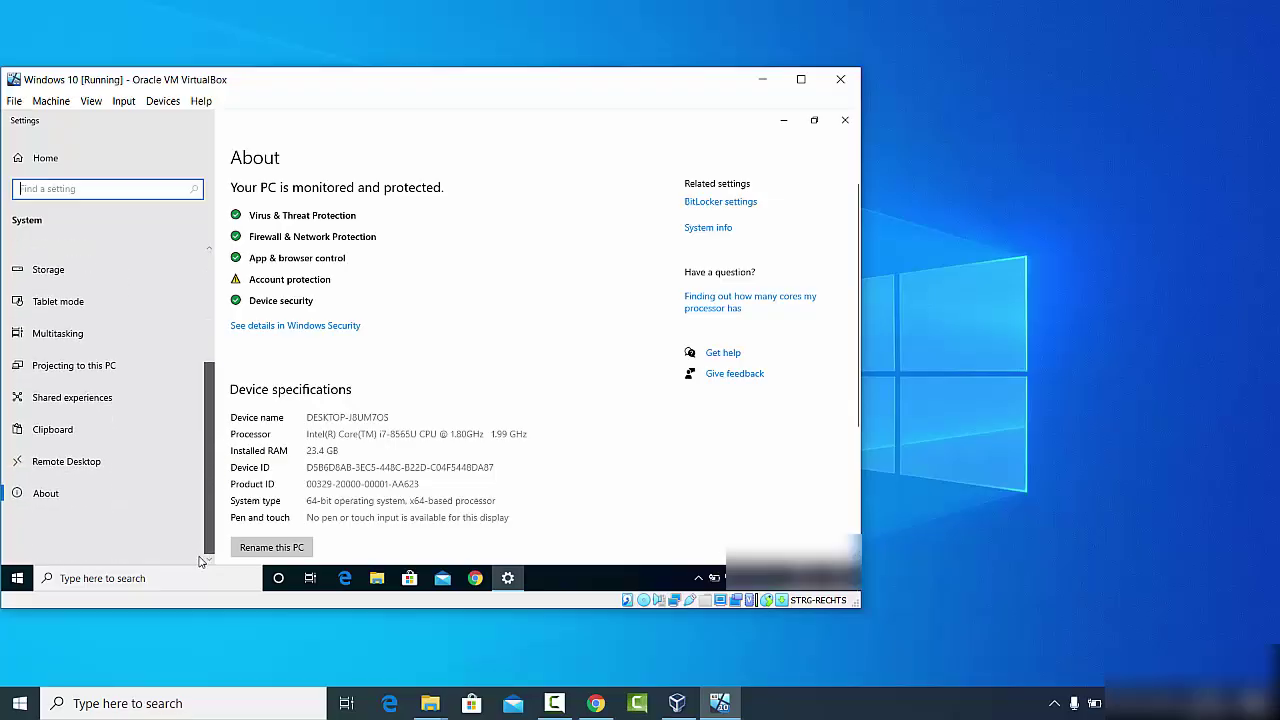
click(62, 467)
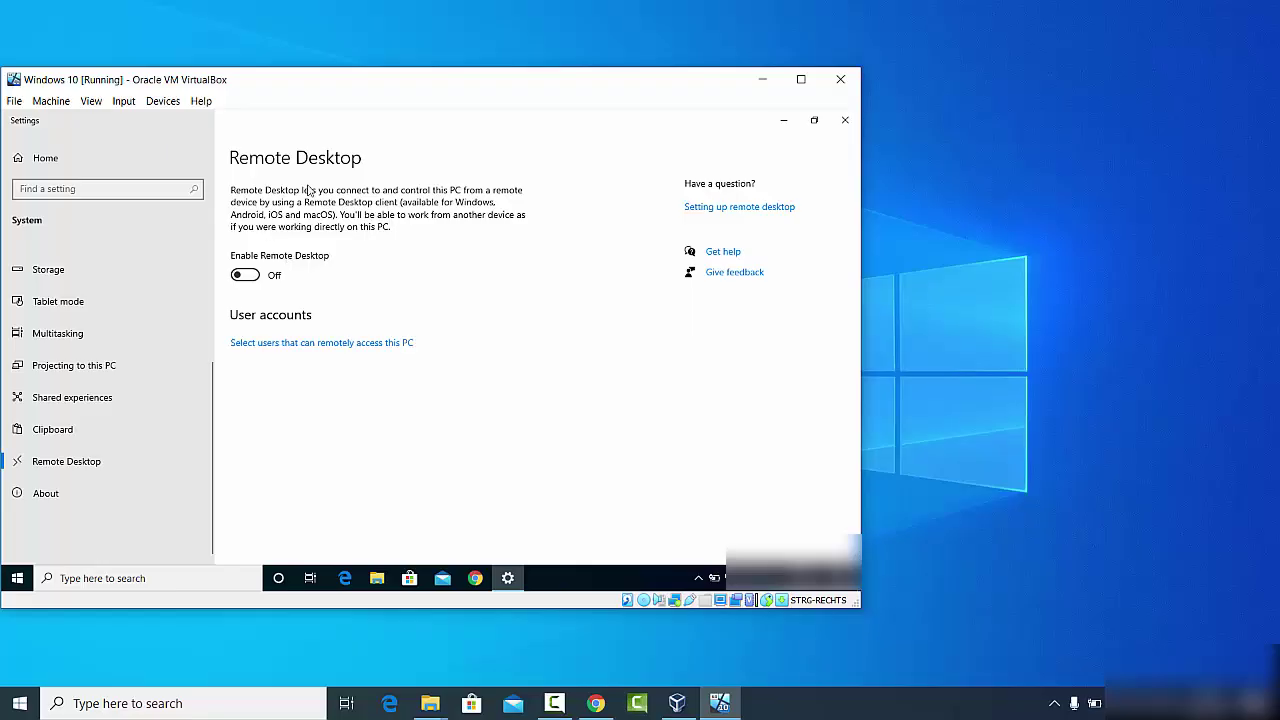
Switch Enable Remote Desktop on, confirm it, and close the Settings window
click(250, 276)
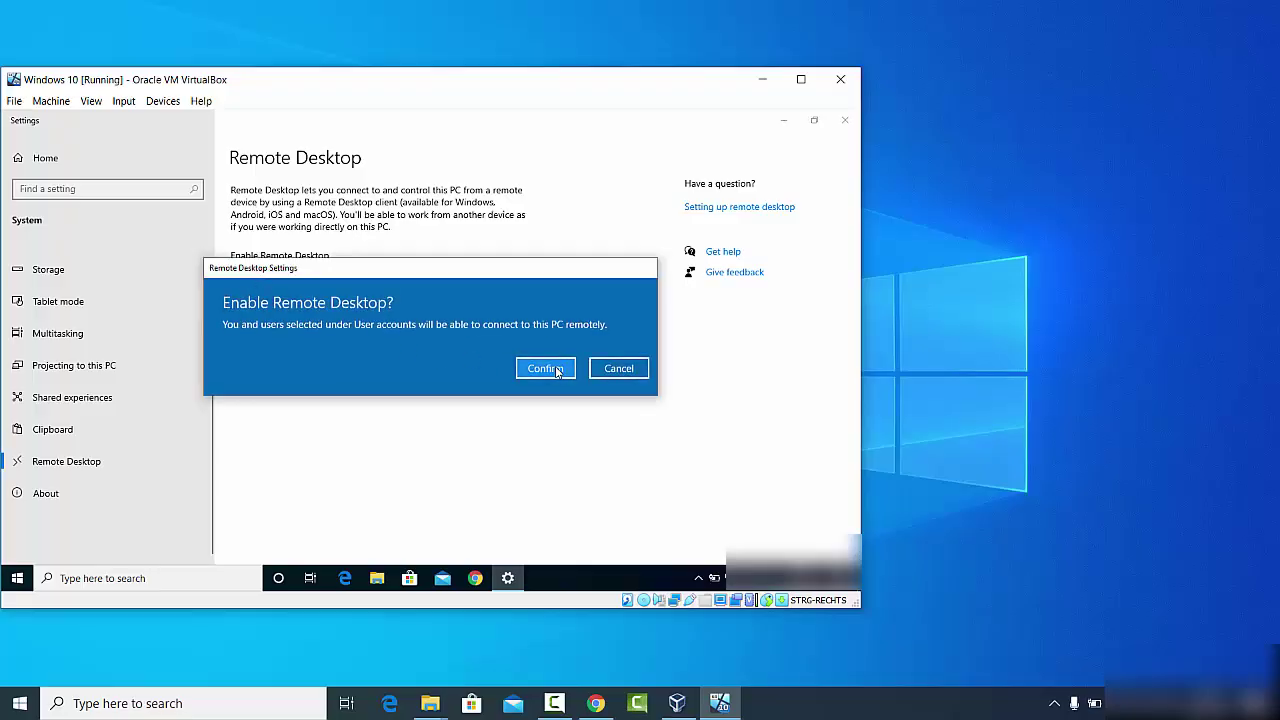
click(557, 370)
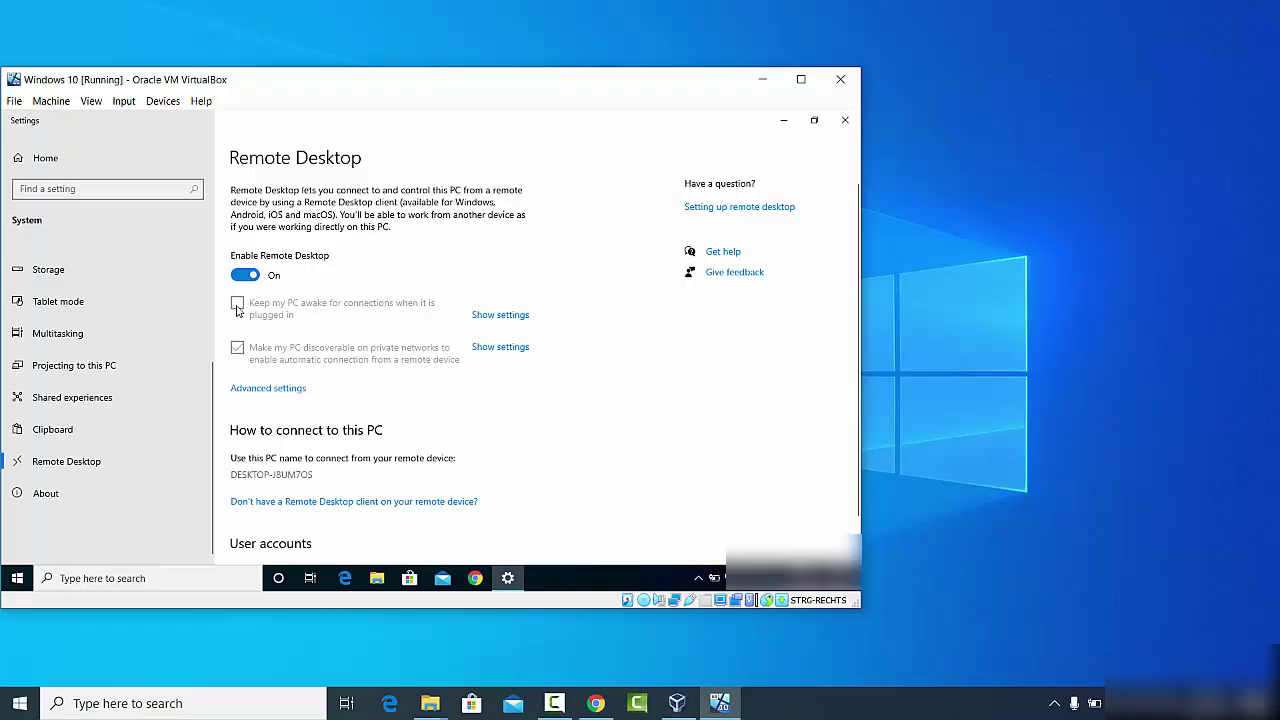
scroll(470, 330, down, 1)
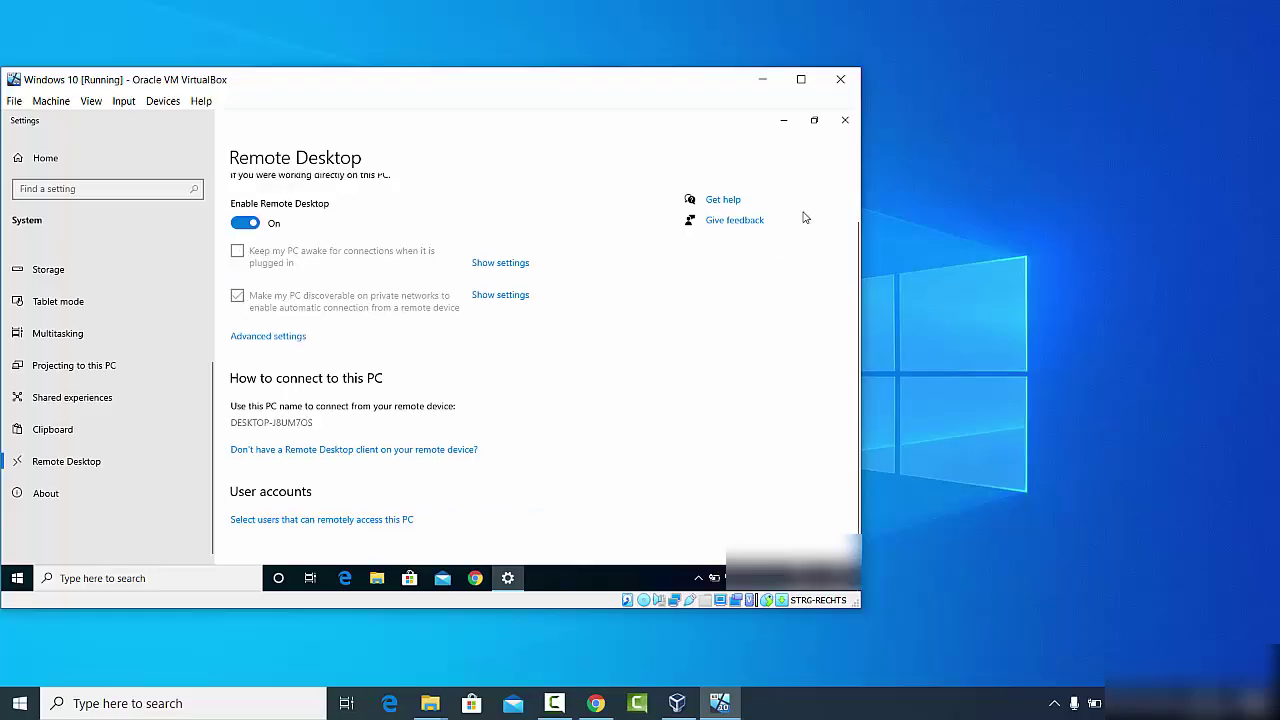
click(843, 124)
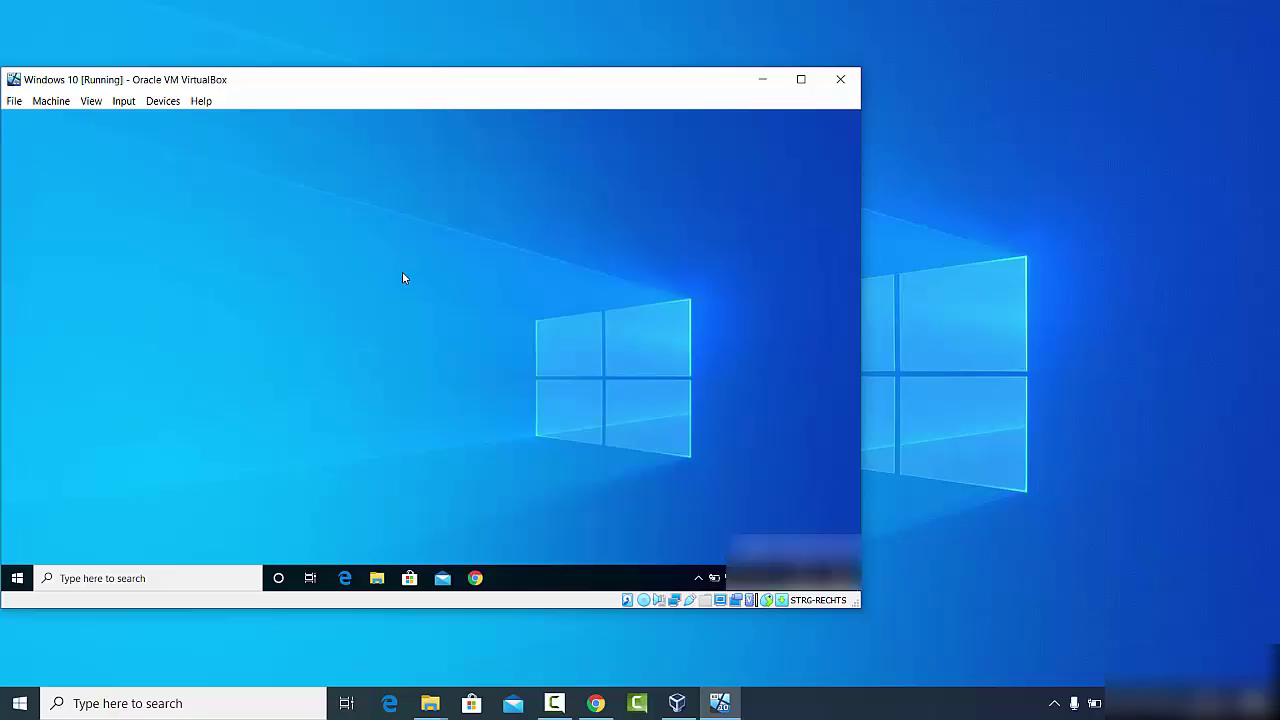
Search Windows Settings for 'firewall' and open 'Allow an app through Windows Firewall'
click(20, 580)
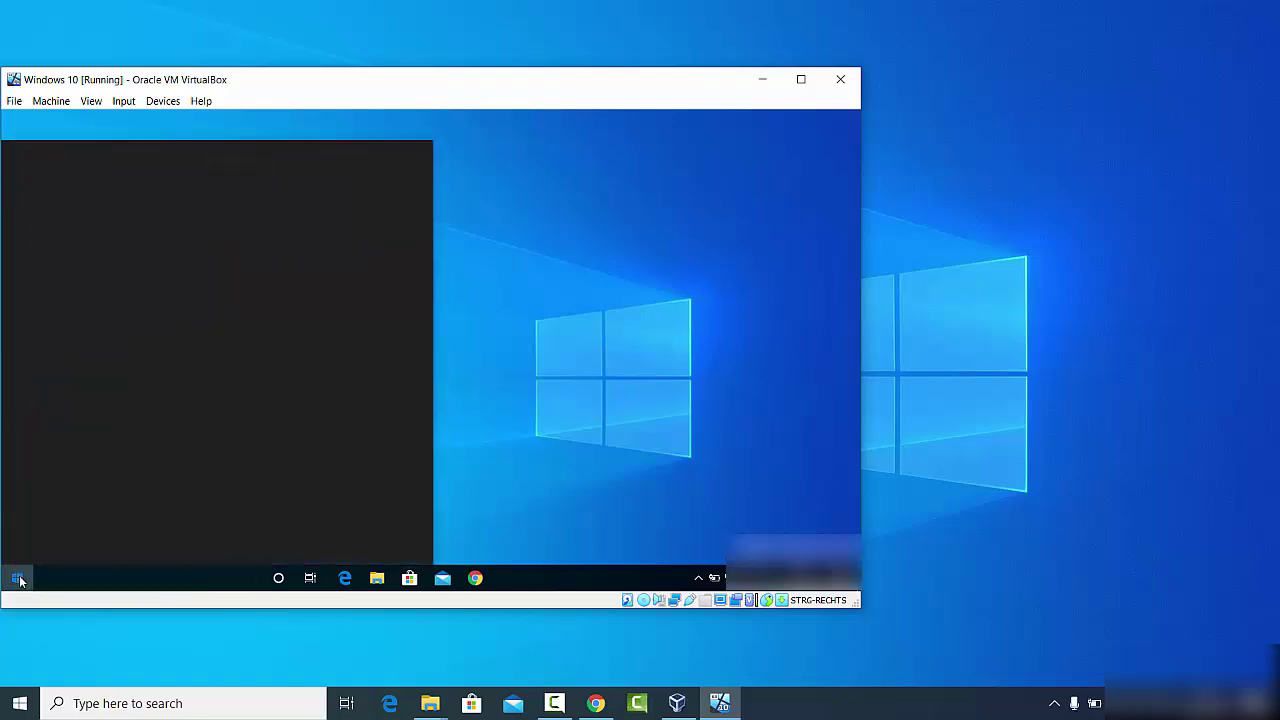
click(20, 580)
click(20, 580)
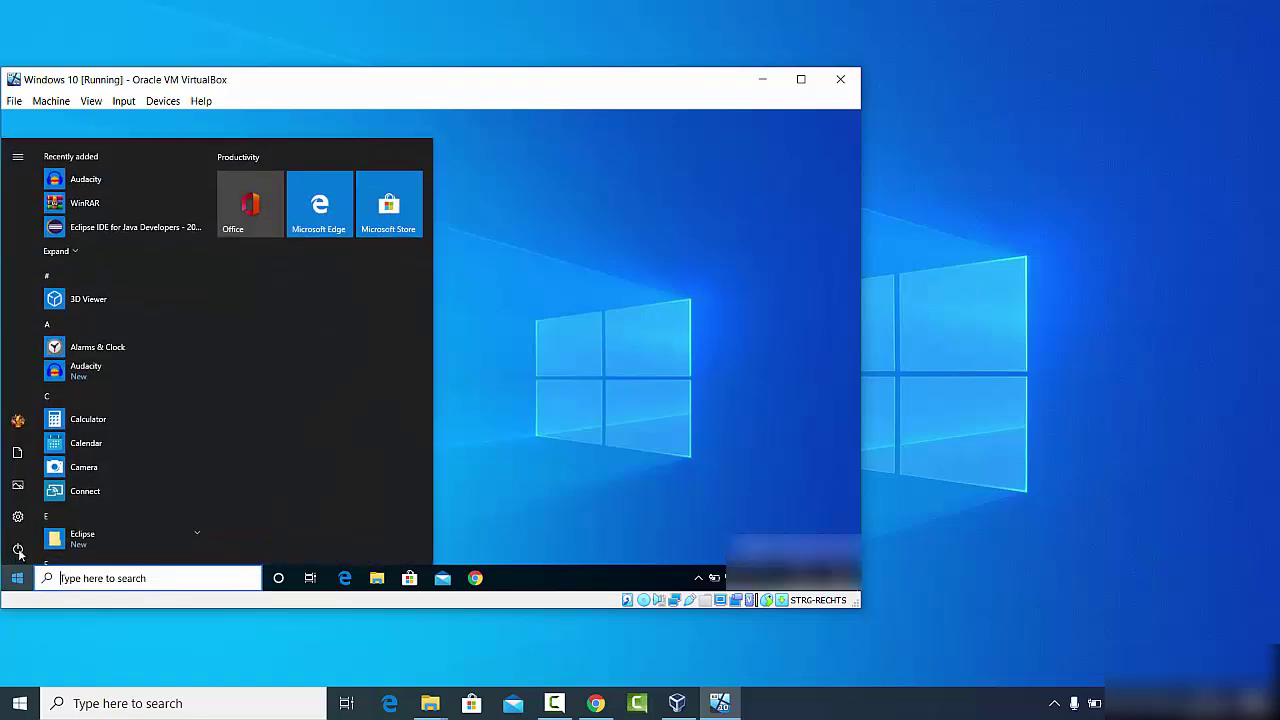
mouse_move(19, 520)
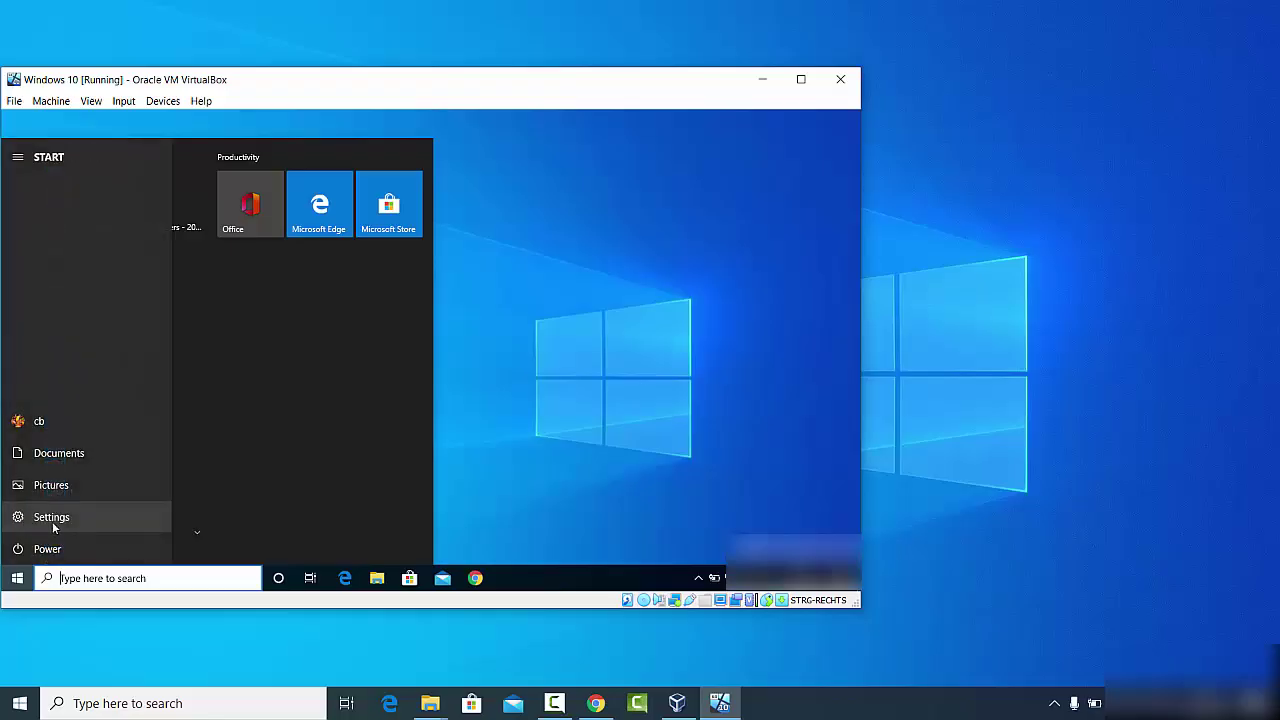
click(58, 527)
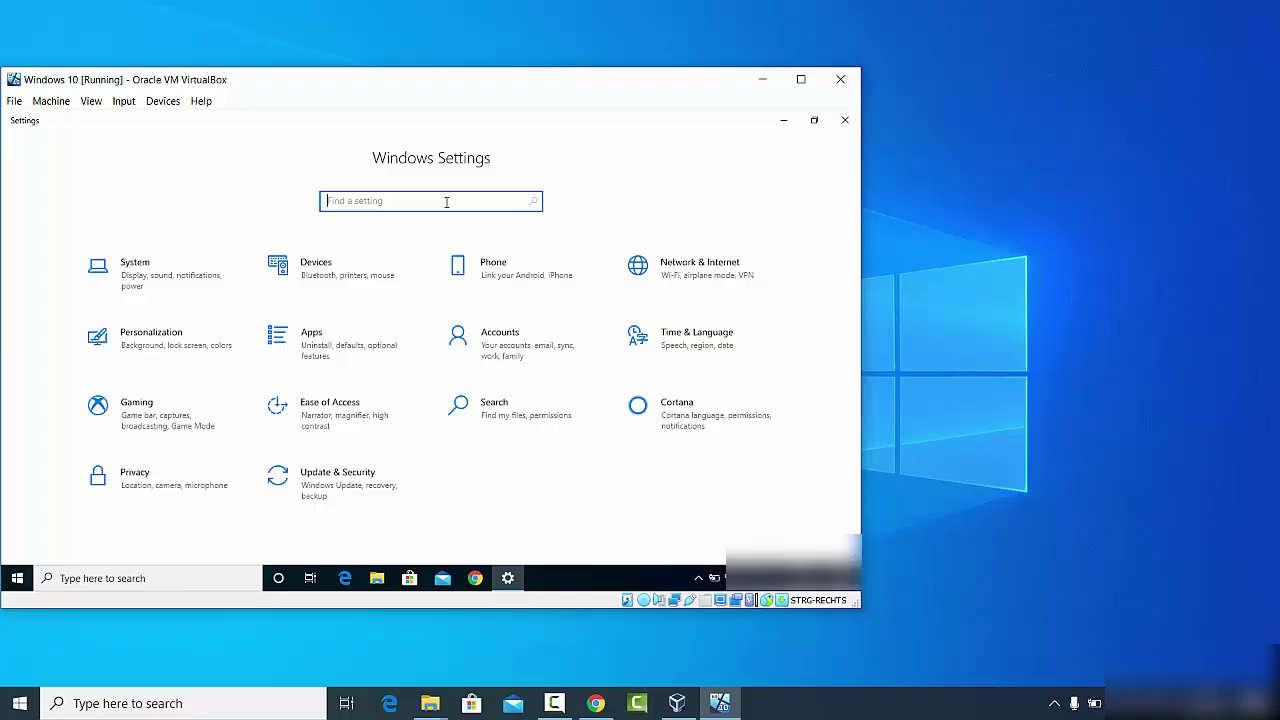
text(fire)
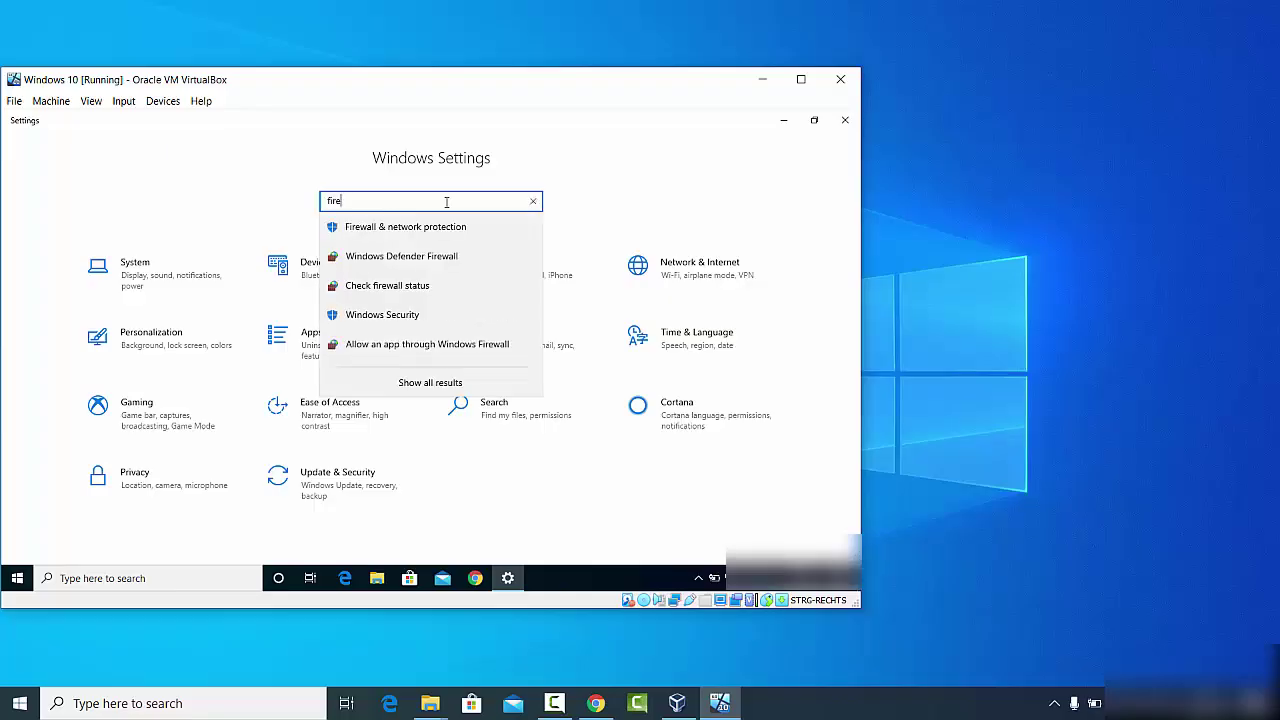
text(wall)
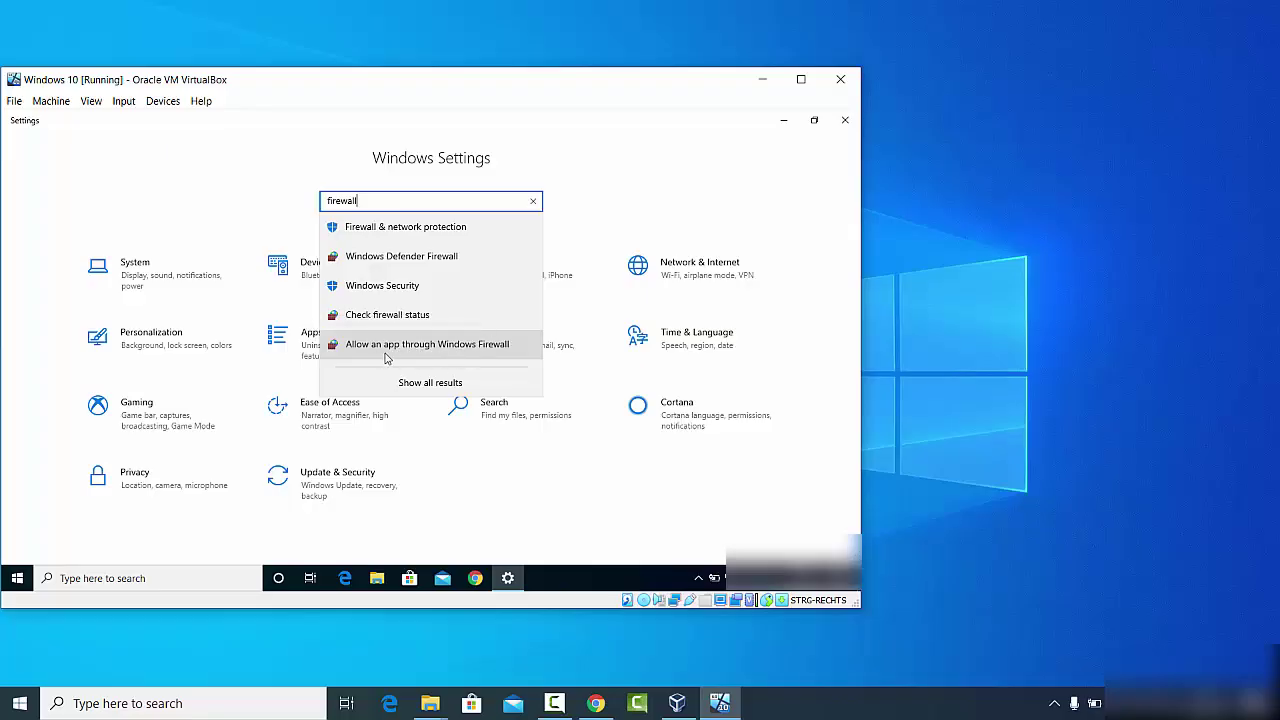
click(451, 346)
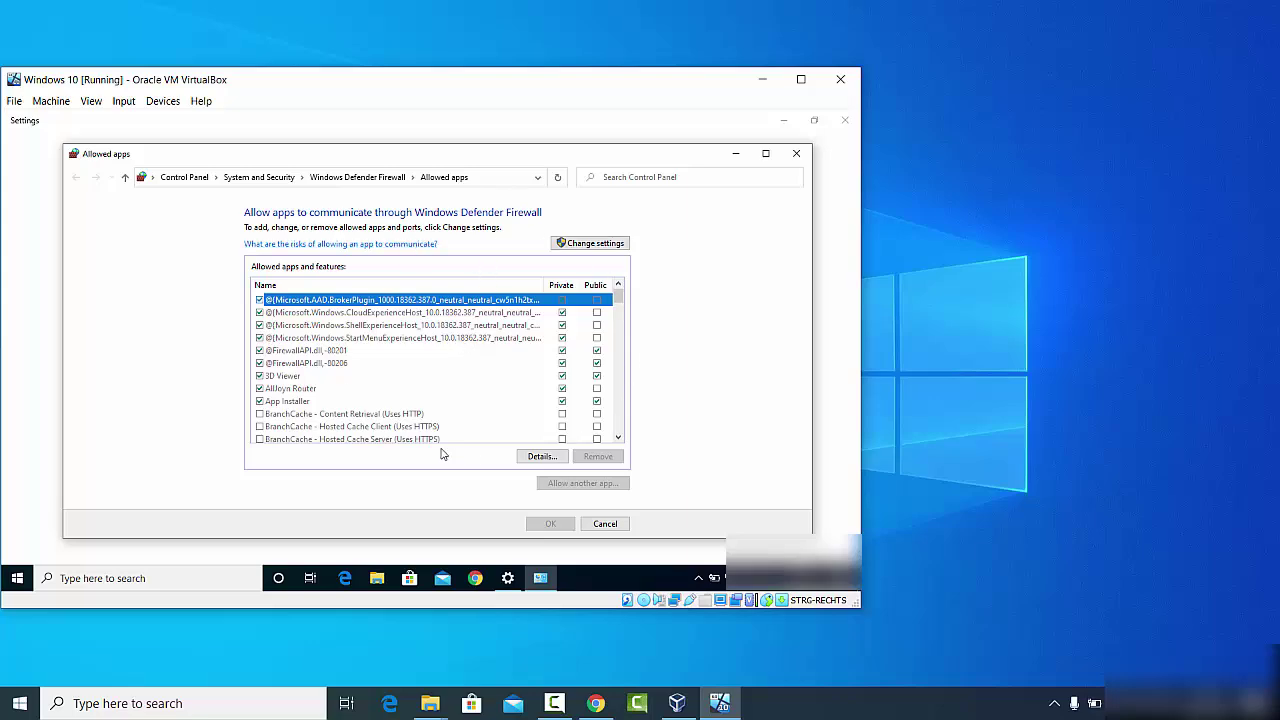
Unlock the allowed apps list, clear Remote Assistance's Public box, then close Allowed apps and Settings
click(575, 244)
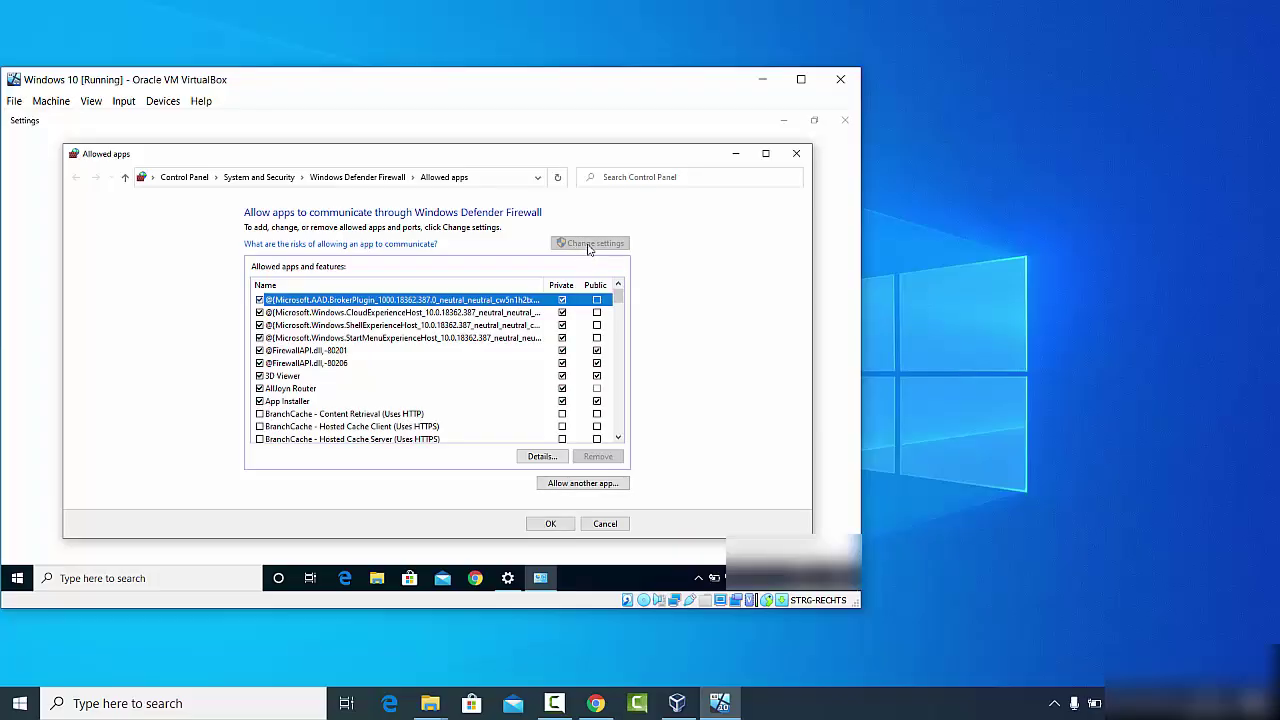
drag(620, 300, 619, 372)
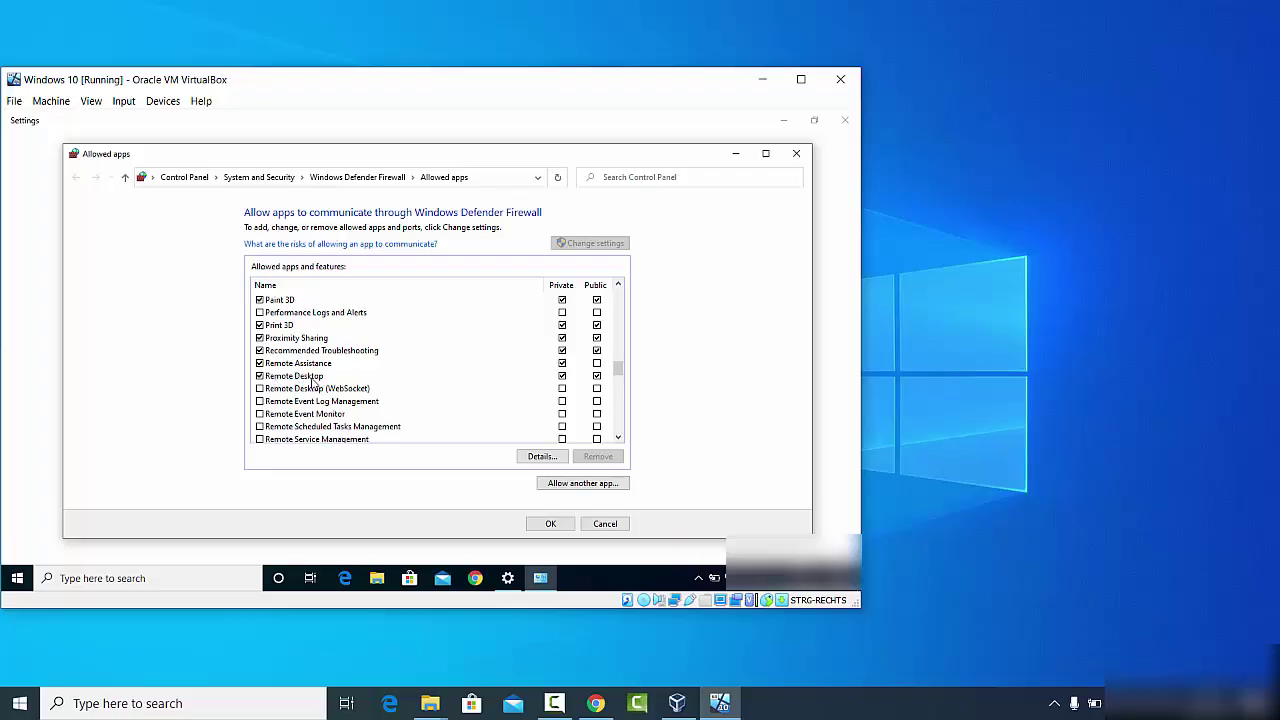
click(597, 363)
click(796, 160)
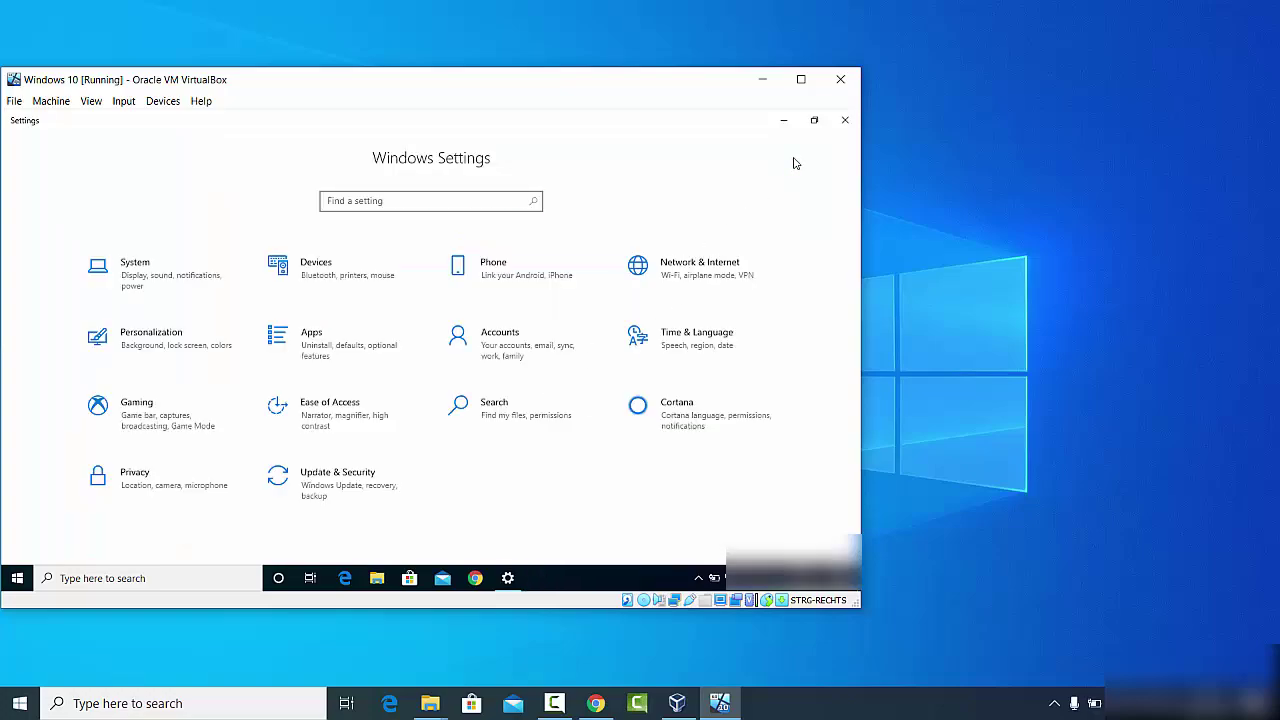
click(845, 120)
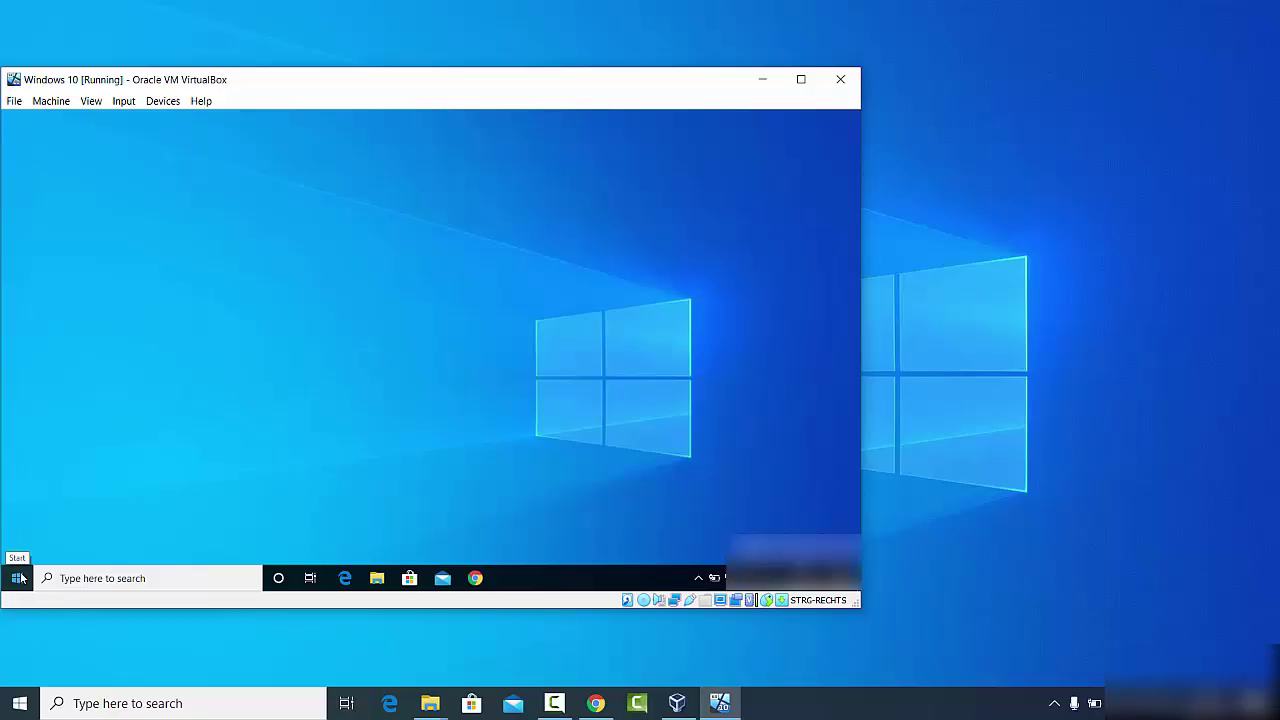
Launch Command Prompt in the VM by searching for 'cmd'
click(71, 577)
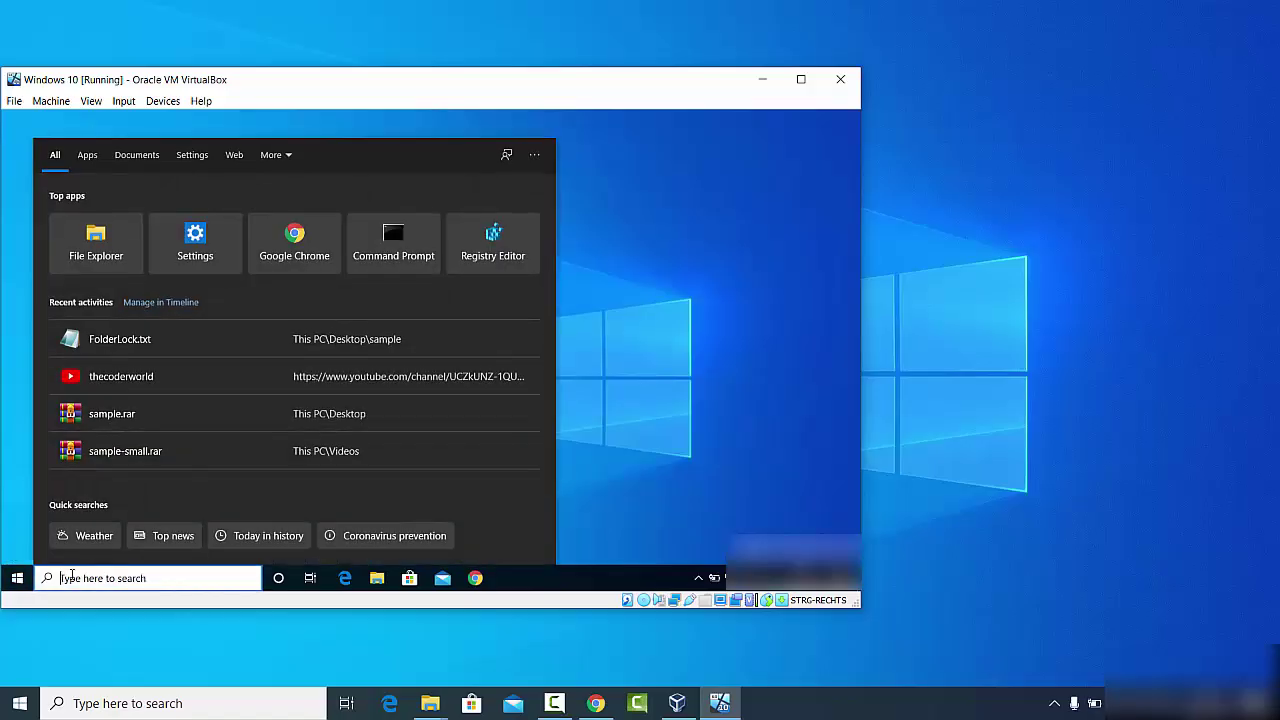
text(cmd)
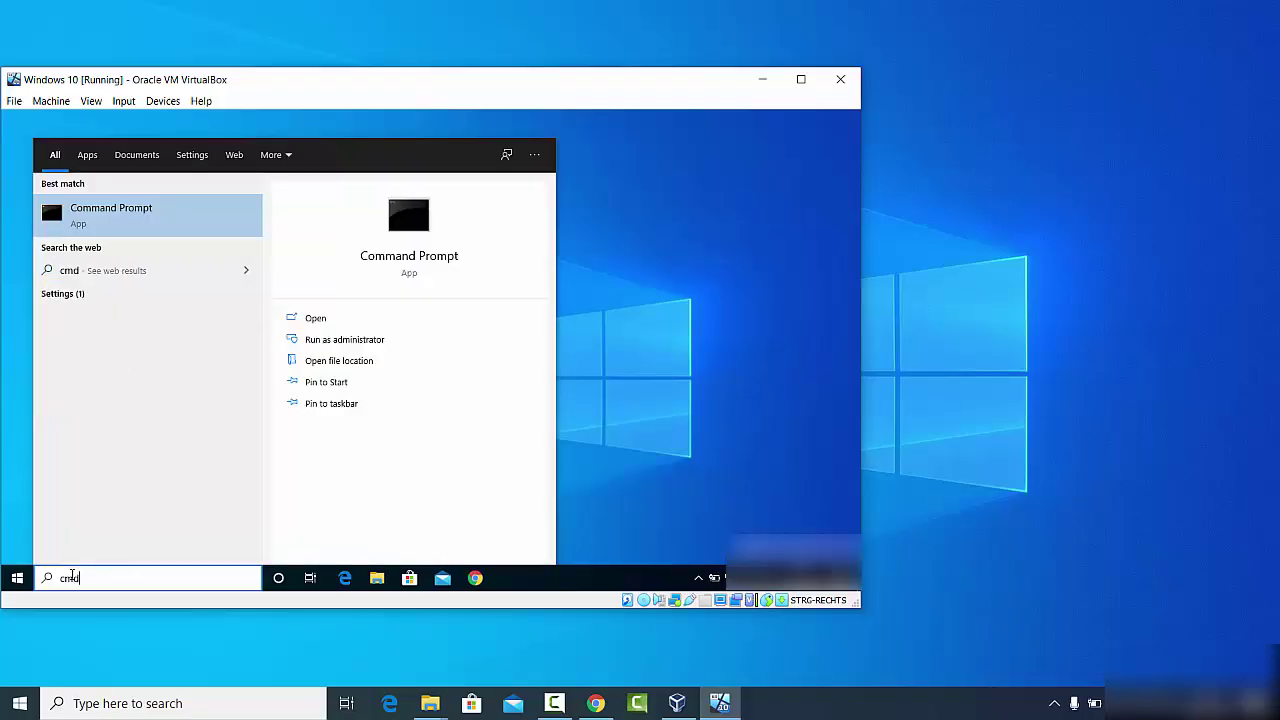
click(146, 215)
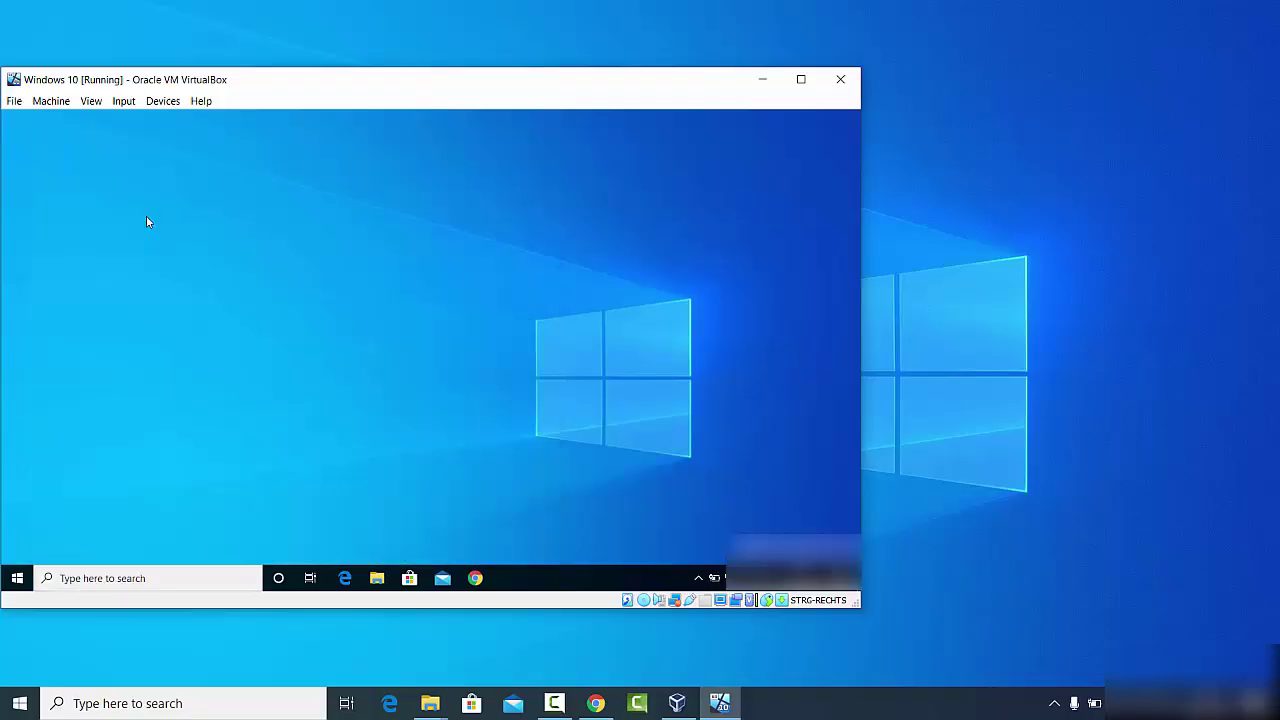
Run ipconfig and highlight the IPv4 address 192.168.1.7 in the output
click(214, 278)
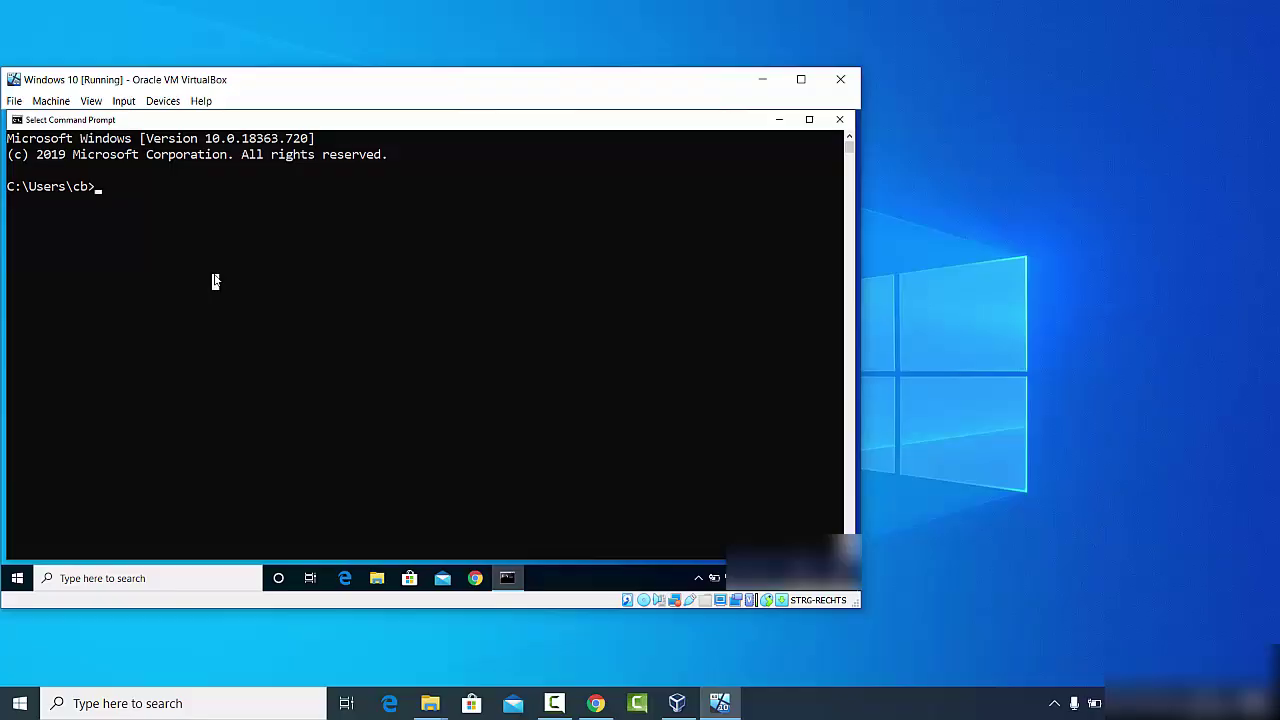
key(Escape)
text(ipconfig)
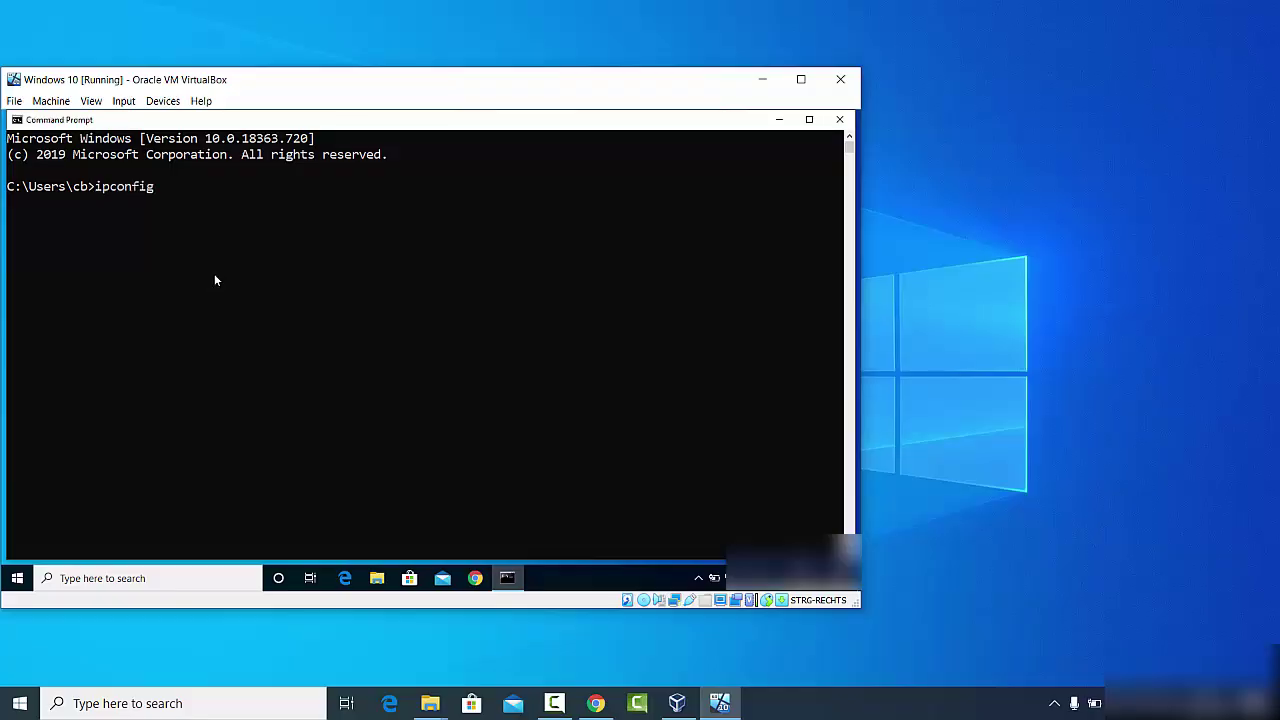
key(Return)
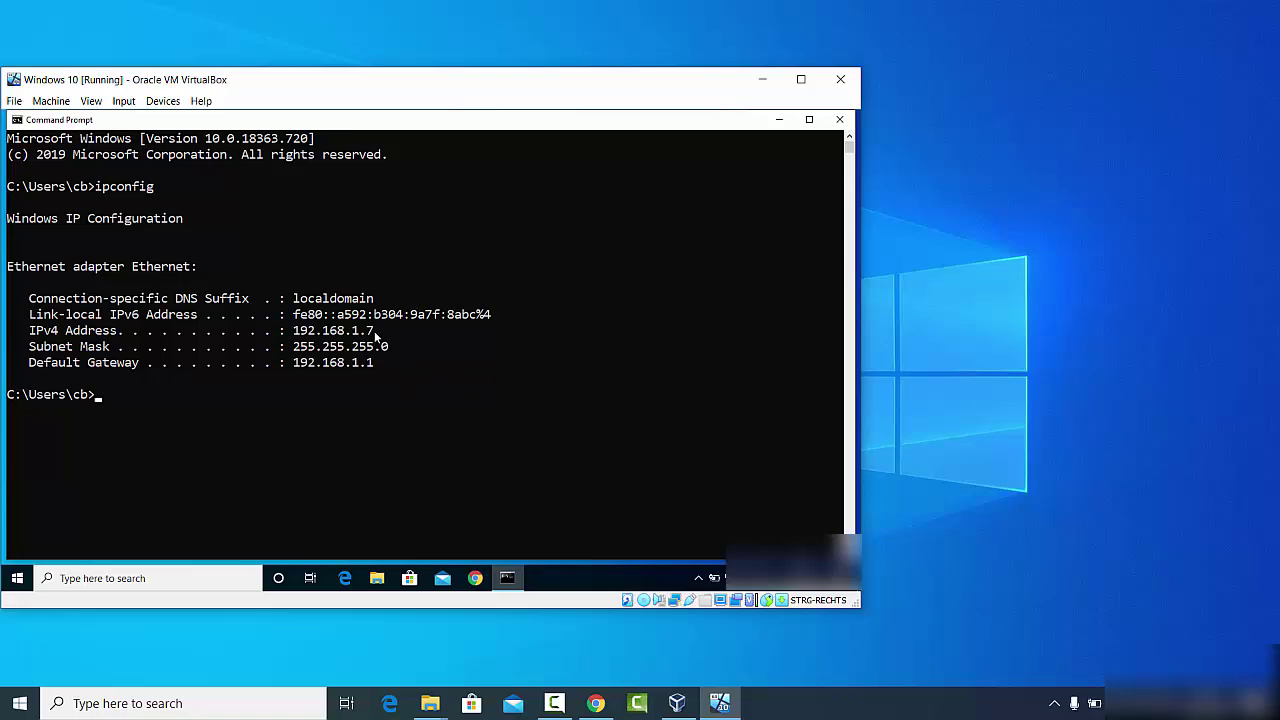
drag(374, 327, 296, 333)
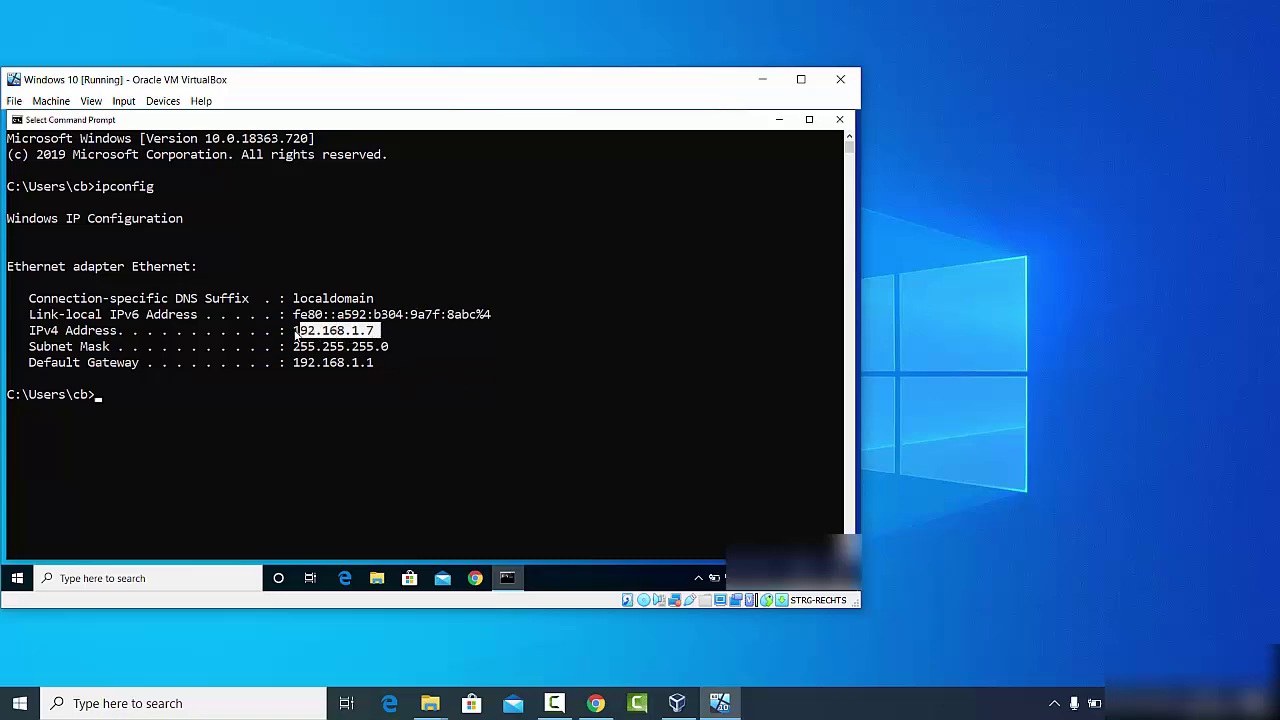
key(Return)
key(Return)
key(Return)
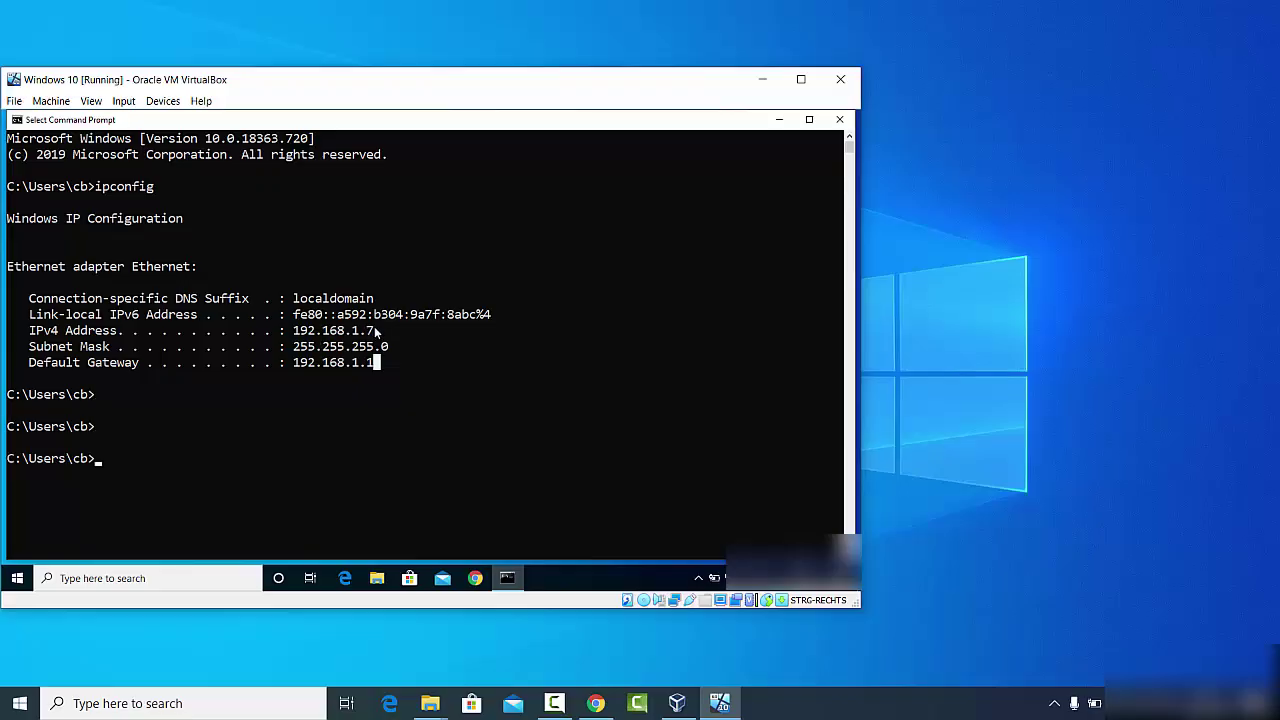
drag(374, 327, 295, 333)
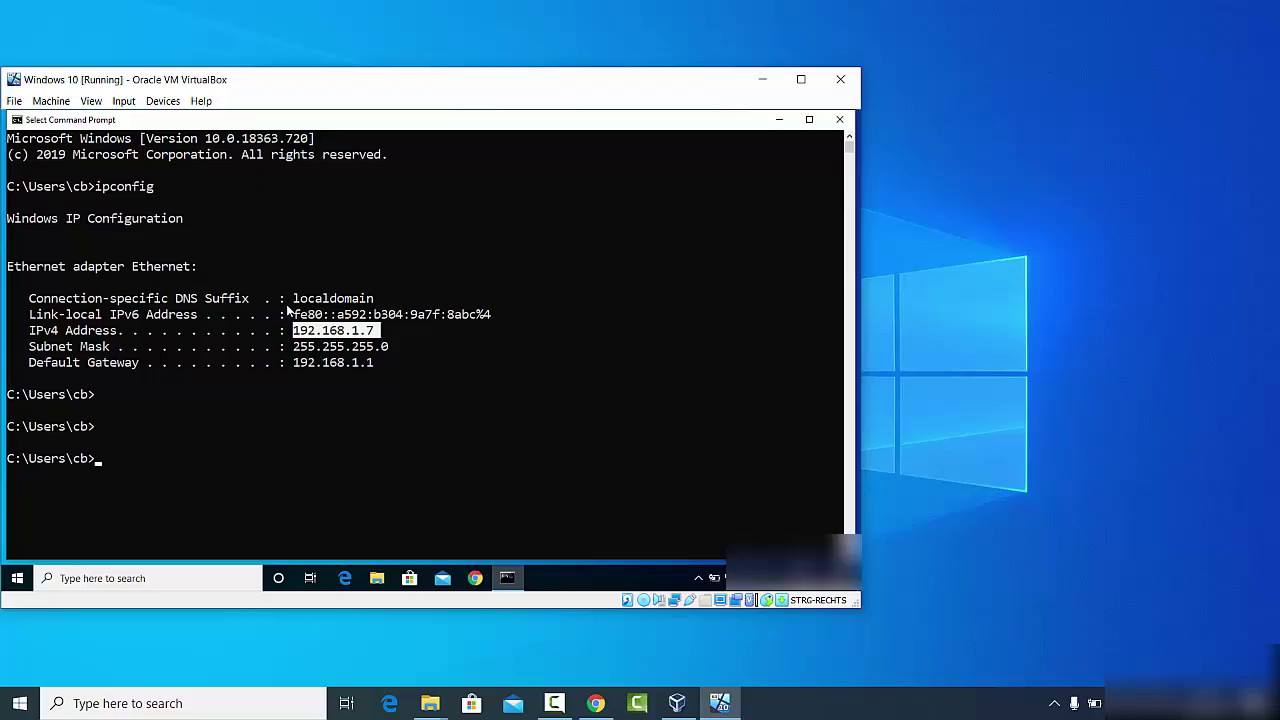
click(344, 658)
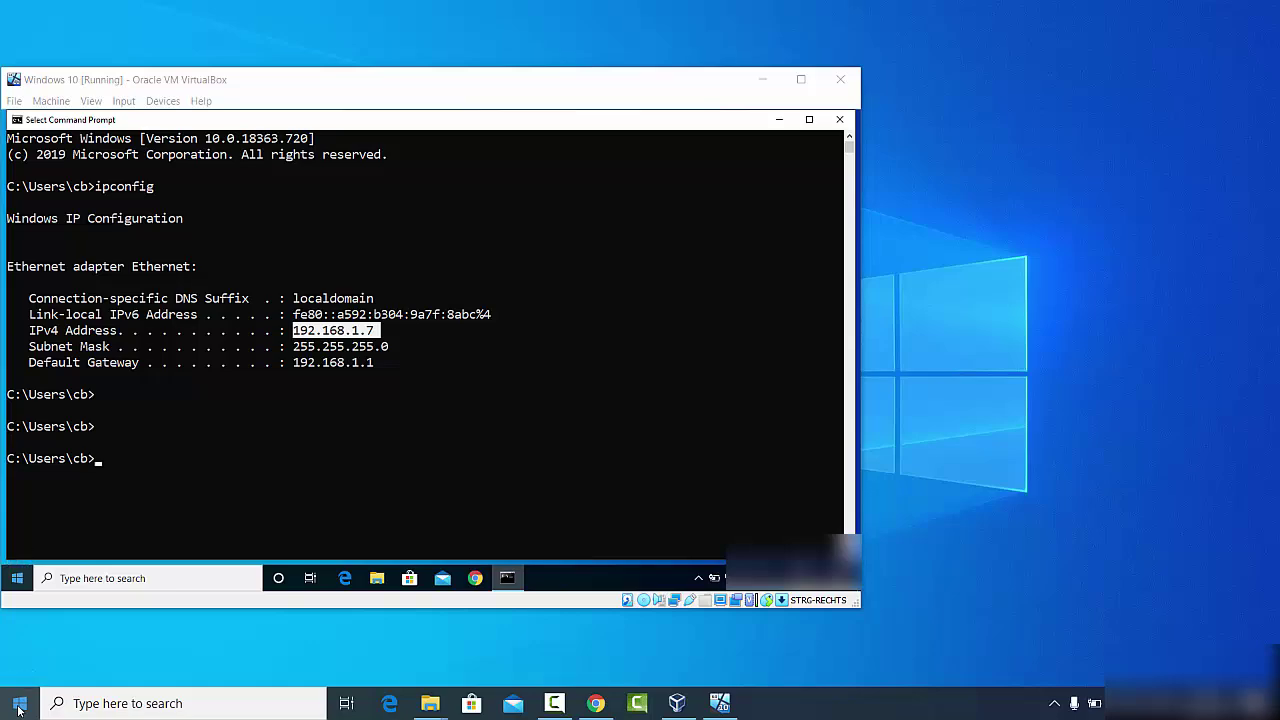
Search the host for 'remote desktop' and launch Remote Desktop Connection
click(110, 703)
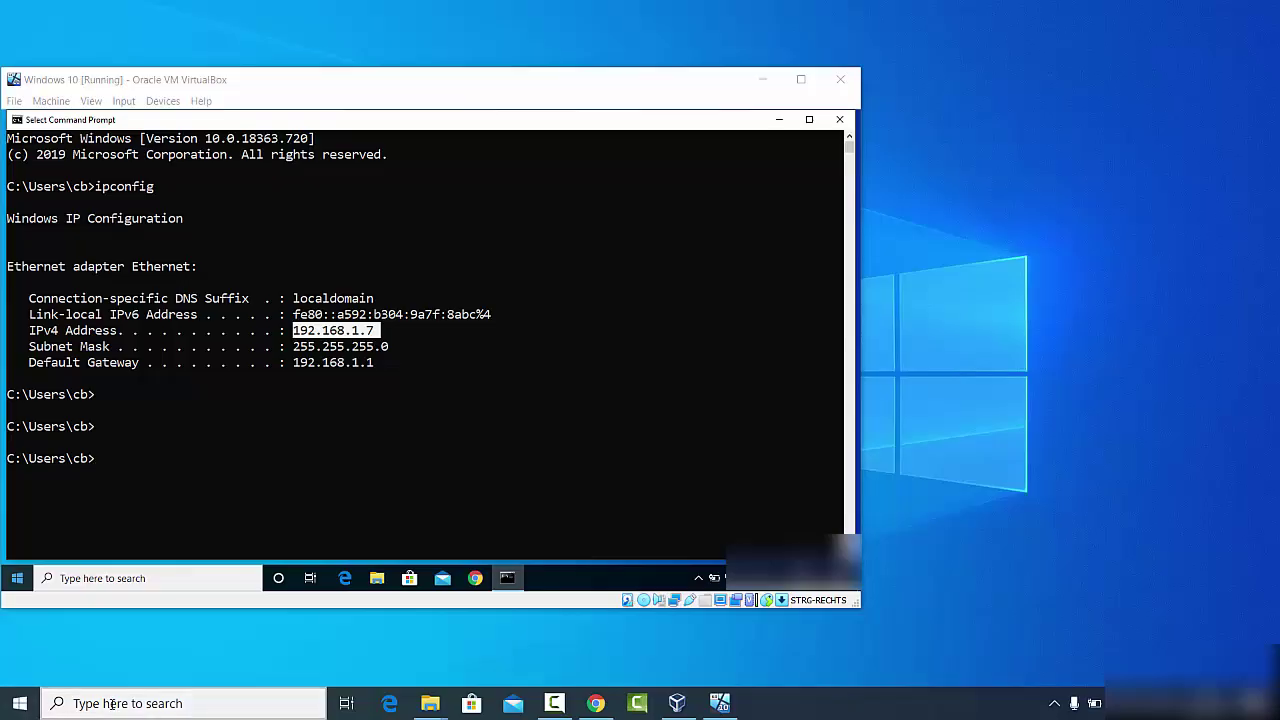
text(re)
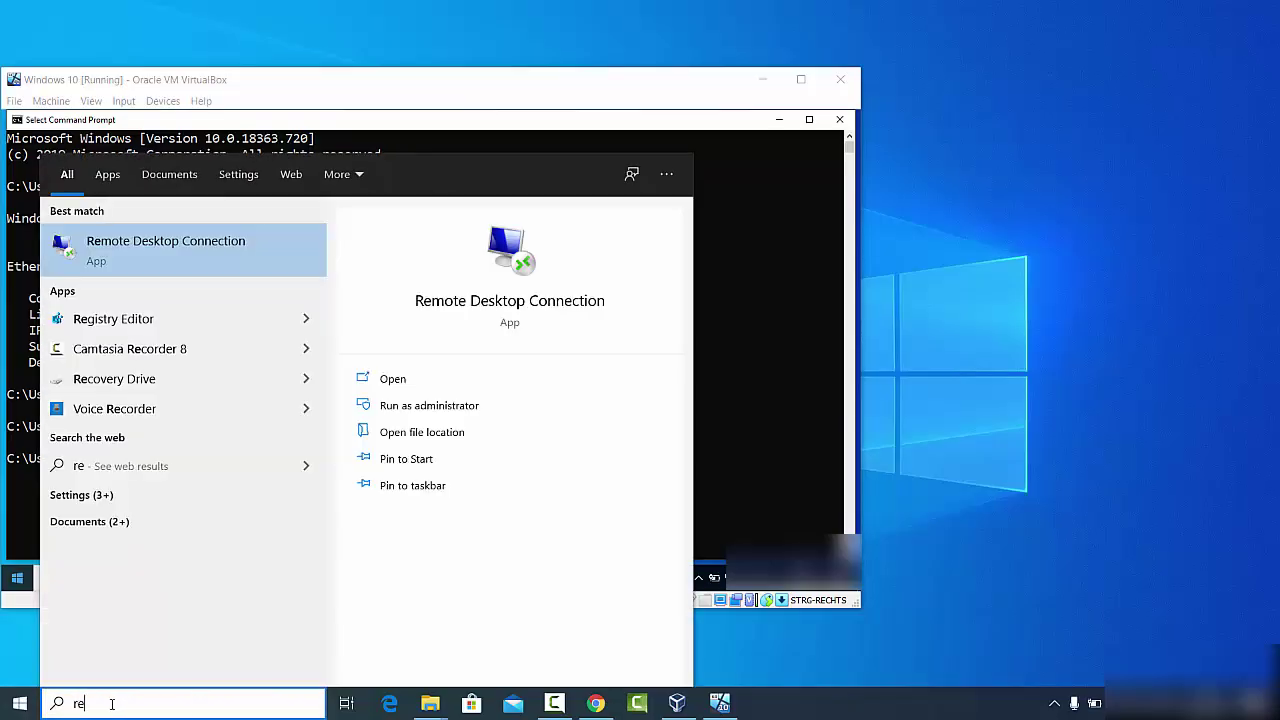
text(mo)
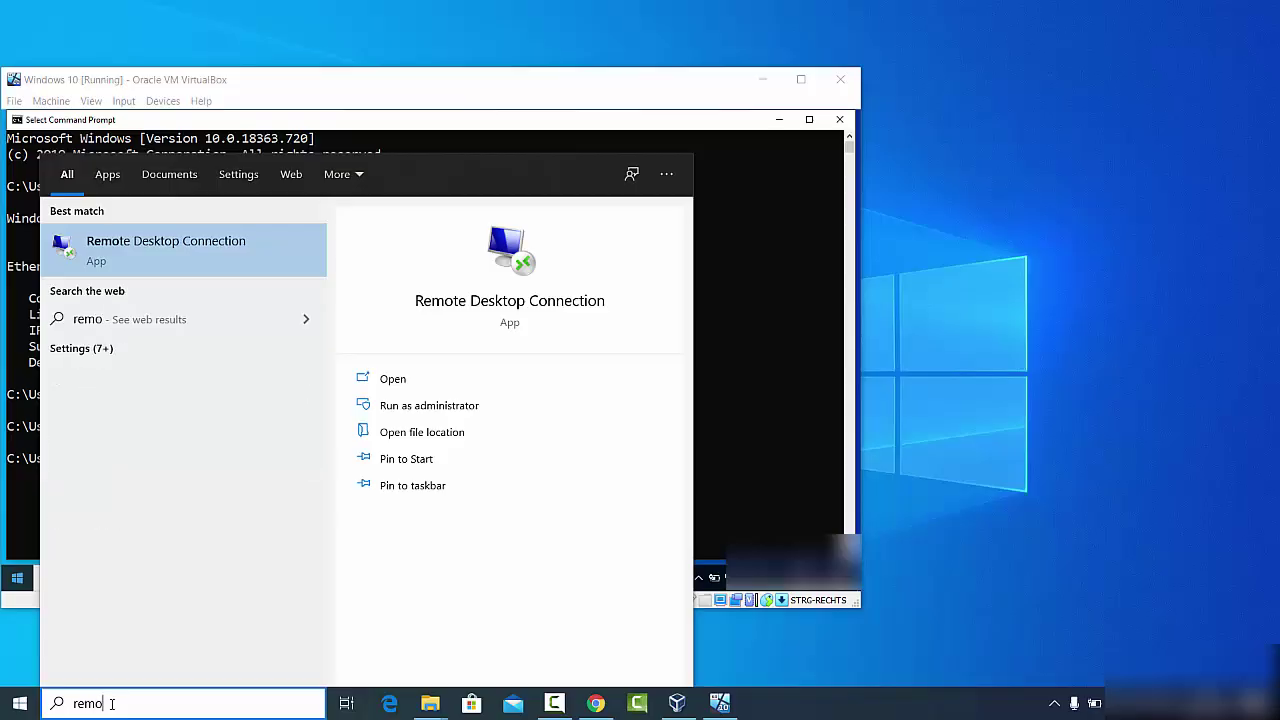
text(te)
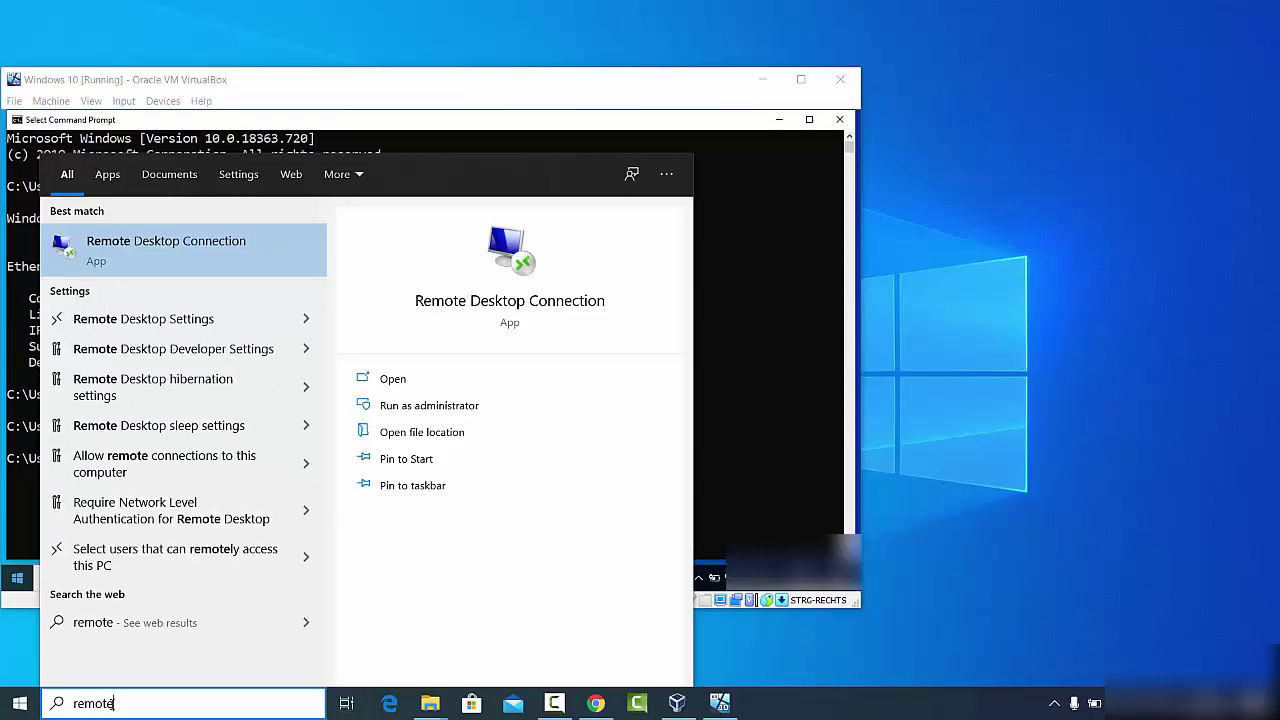
text( desktop)
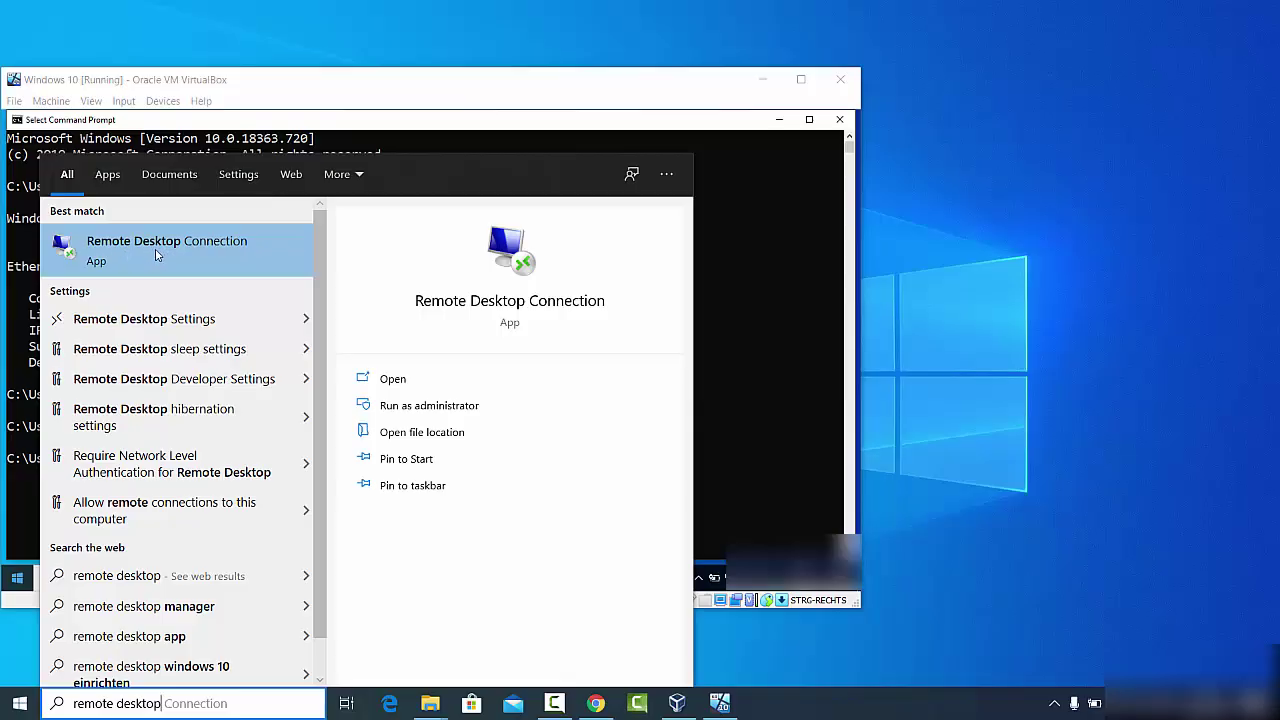
click(155, 254)
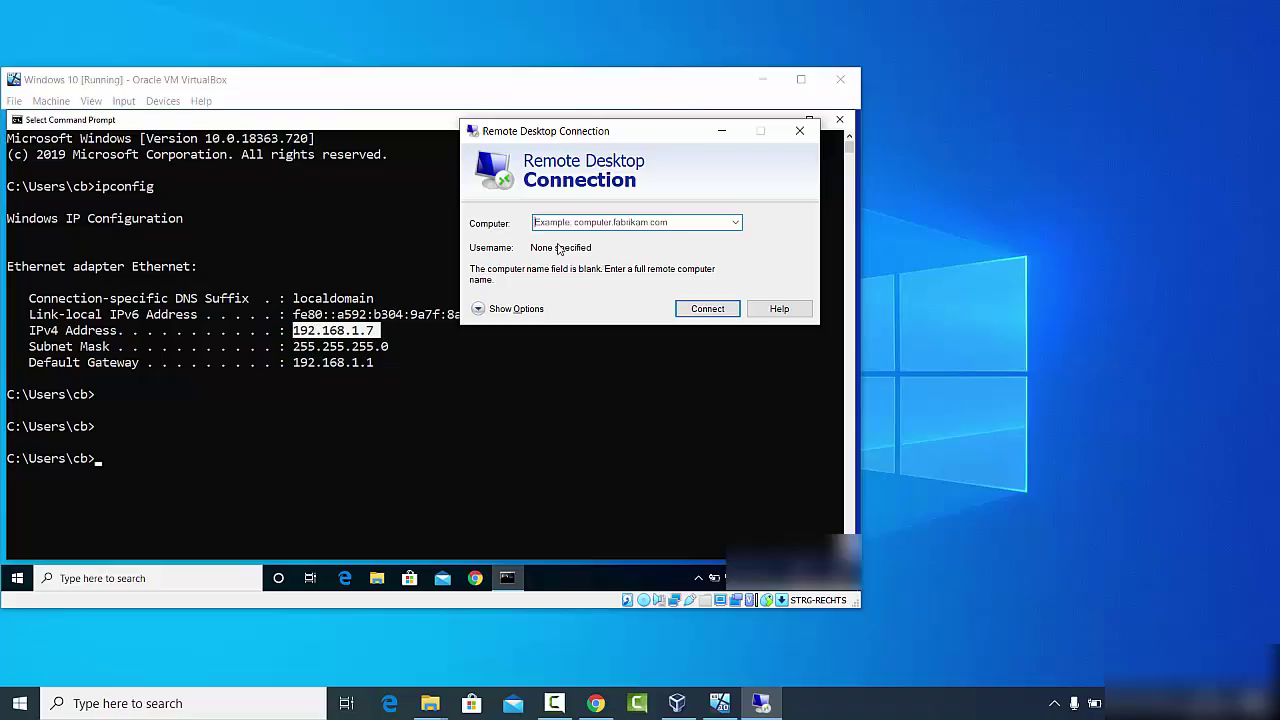
Move Remote Desktop Connection to the right, enter 192.168.1.7 as the computer, and connect
drag(600, 131, 1053, 168)
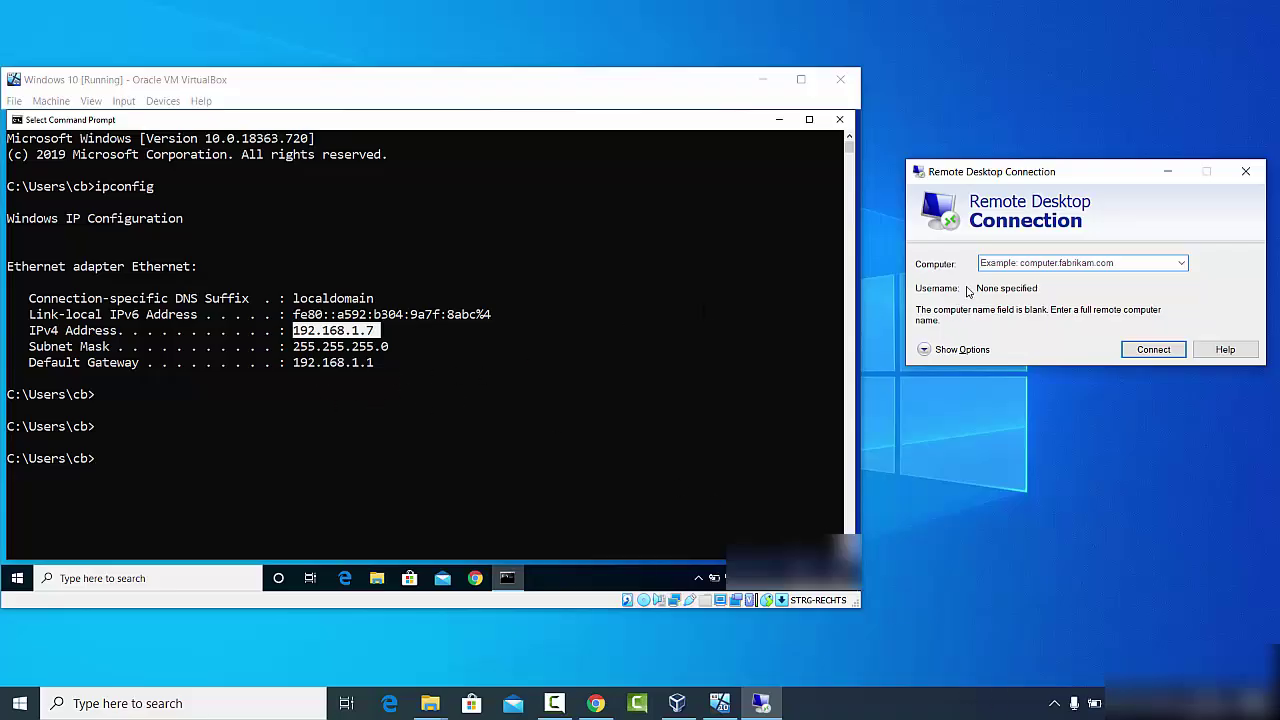
click(992, 264)
click(222, 332)
text(192.168.1.7)
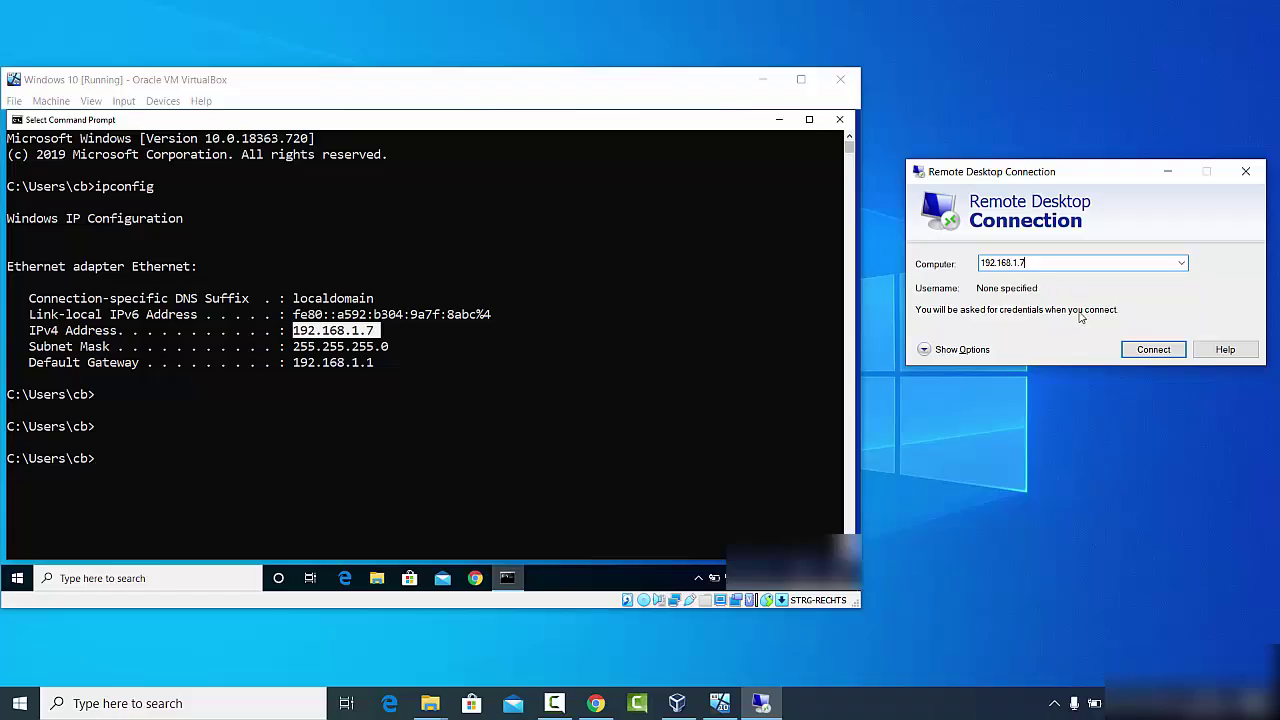
click(1152, 350)
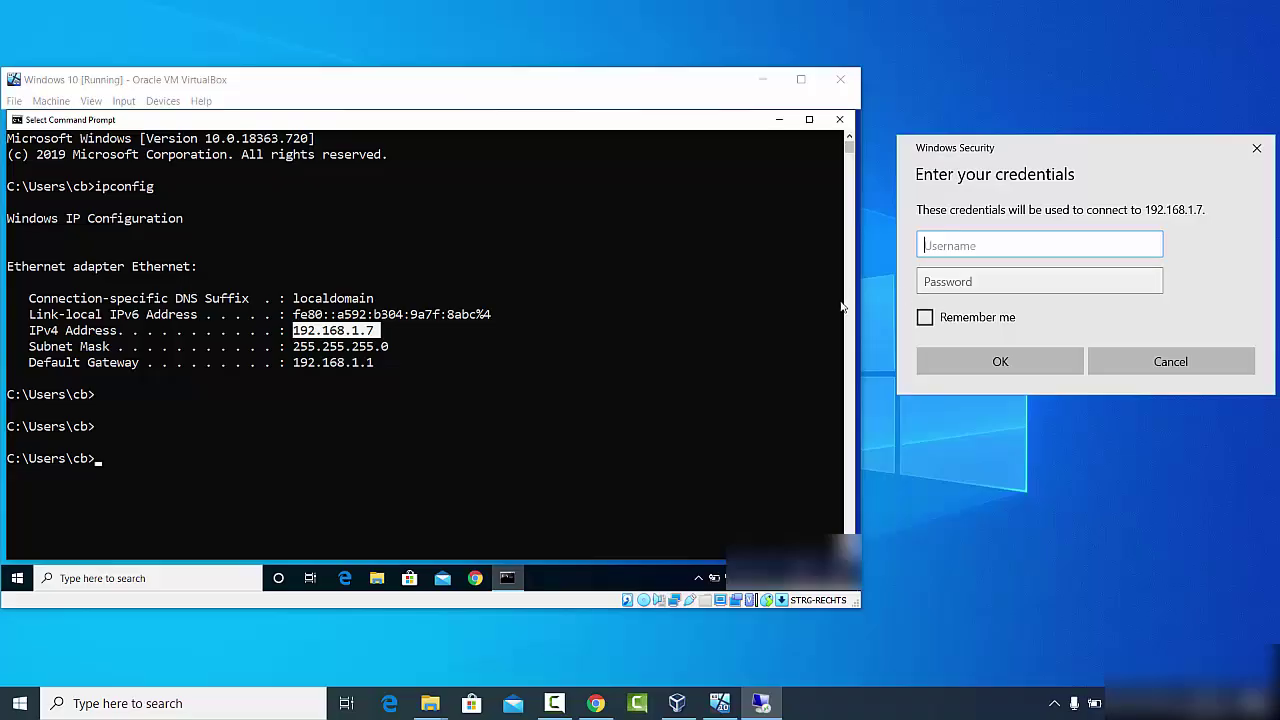
Open the virtual machine's Start menu and click back into the screen
click(20, 578)
click(20, 578)
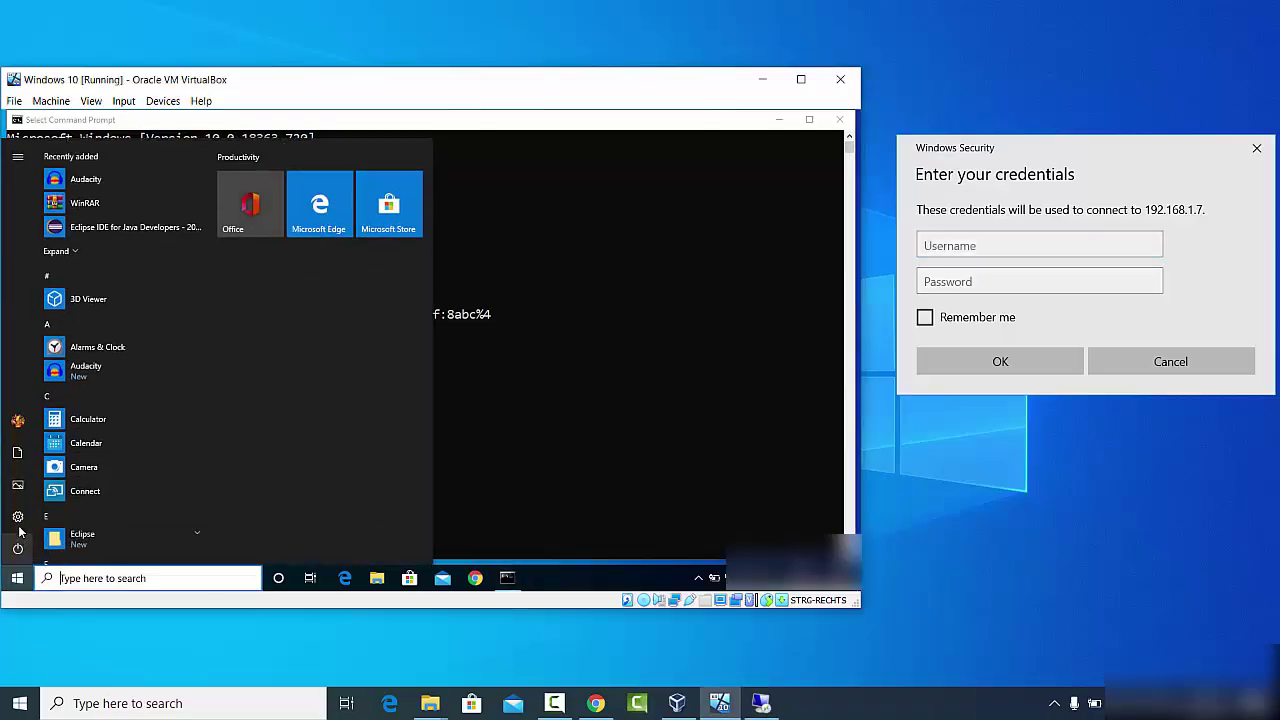
mouse_move(20, 428)
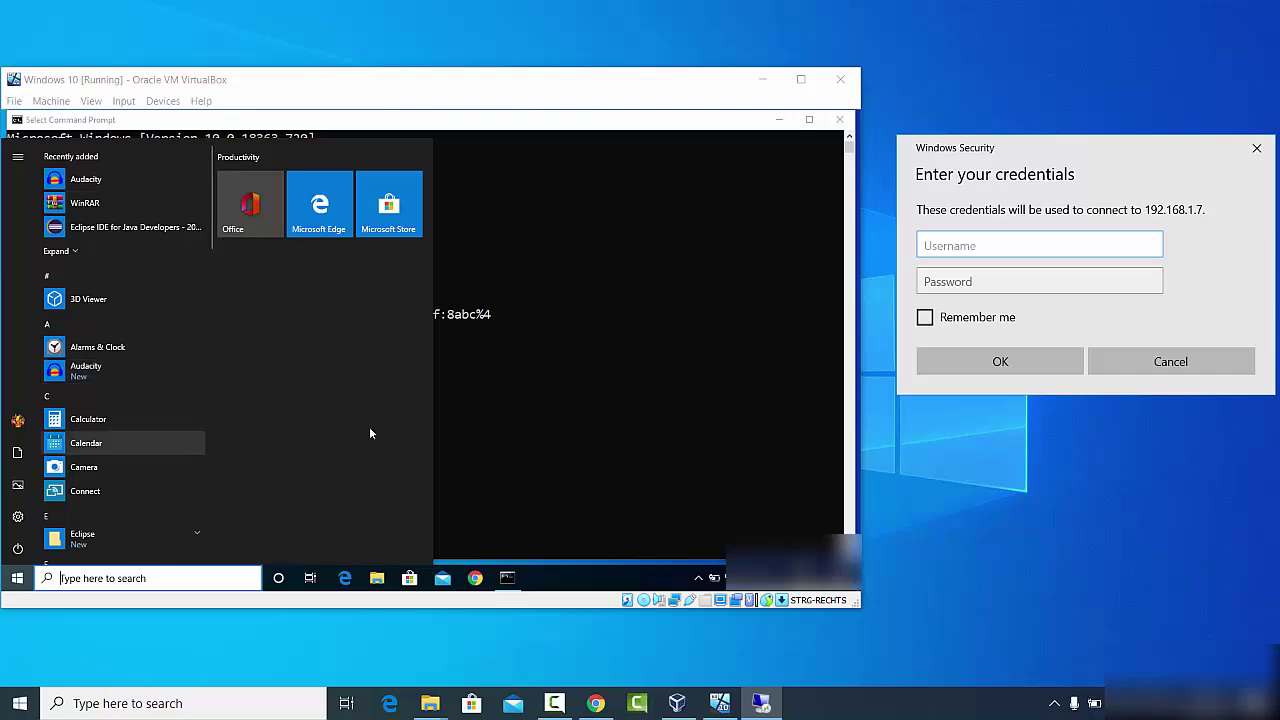
click(558, 410)
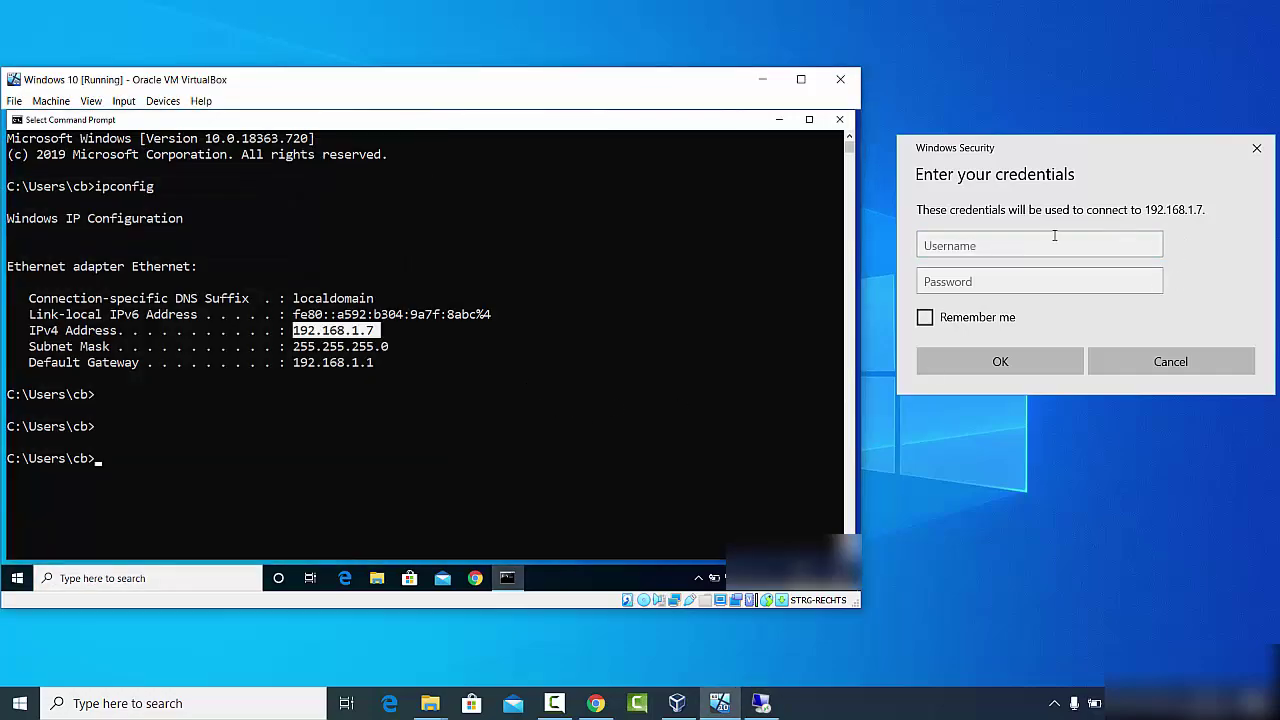
Sign in to 192.168.1.7 with the VM account's username and password
click(1037, 248)
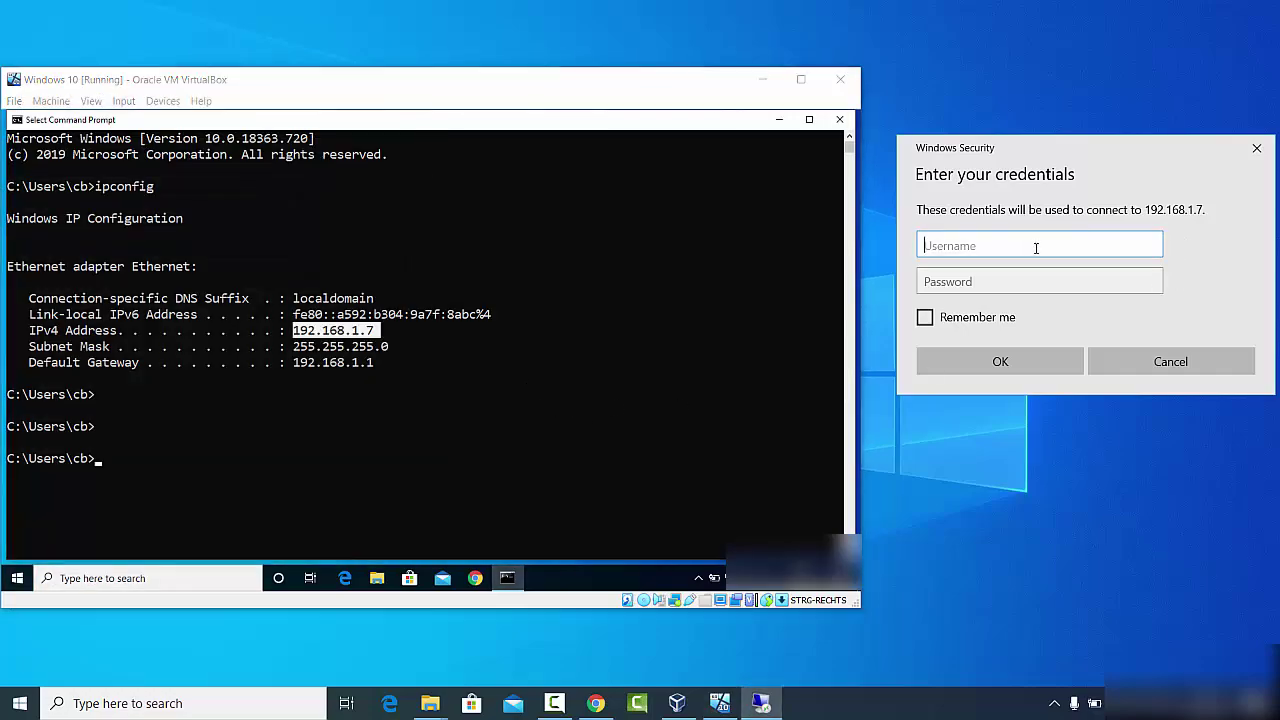
text(cb)
click(1005, 282)
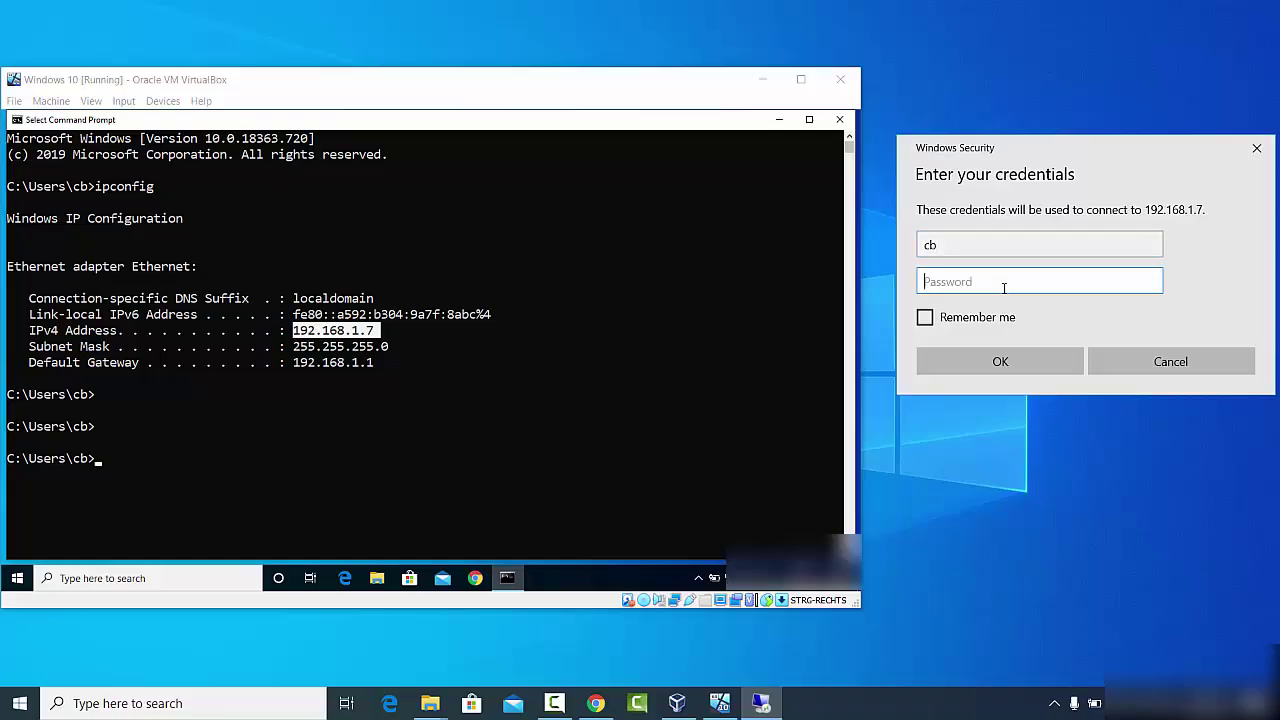
text(••••••)
click(1010, 364)
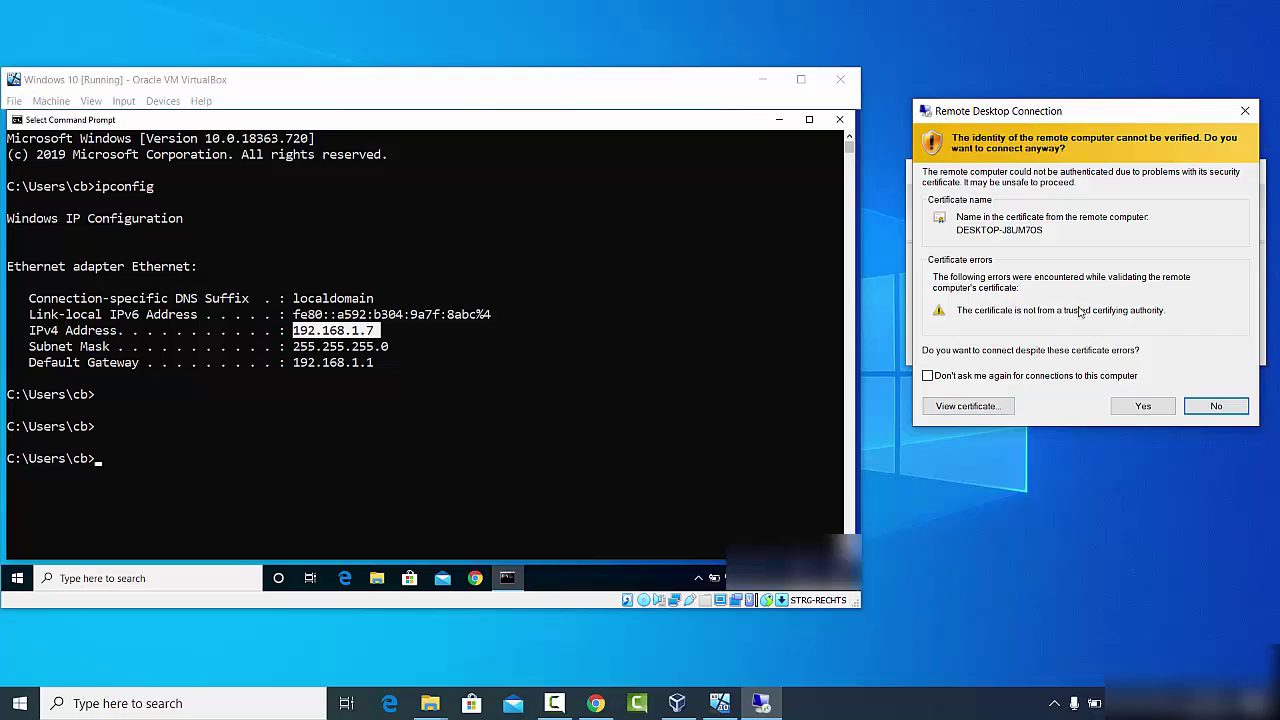
Accept the certificate warning, then restore, move and enlarge the remote session window beside VirtualBox
click(1138, 410)
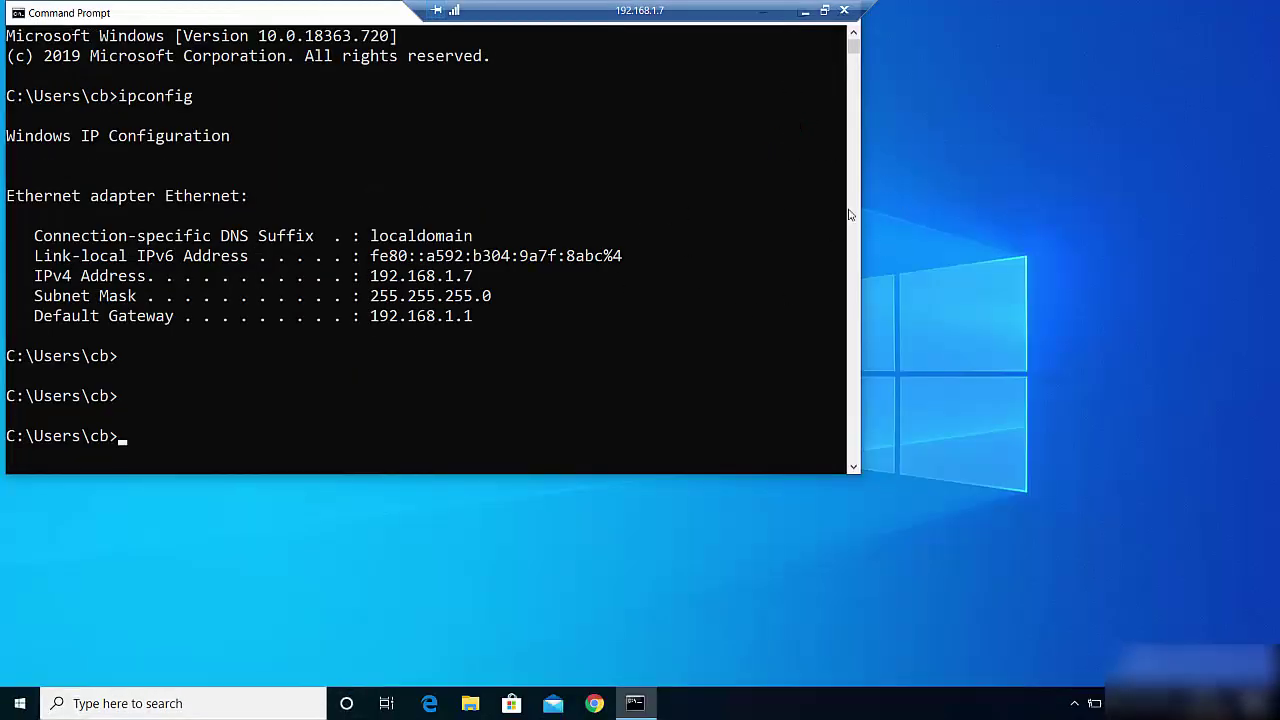
click(824, 12)
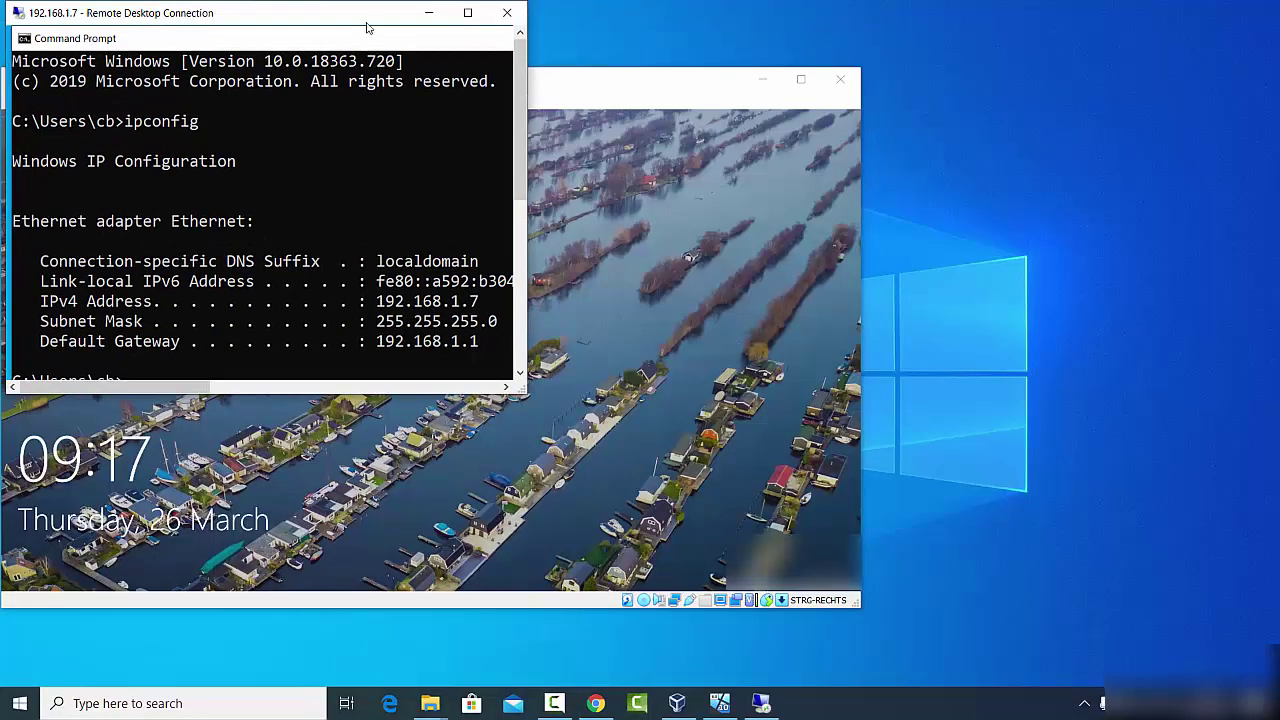
drag(366, 14, 954, 71)
drag(1113, 449, 1279, 628)
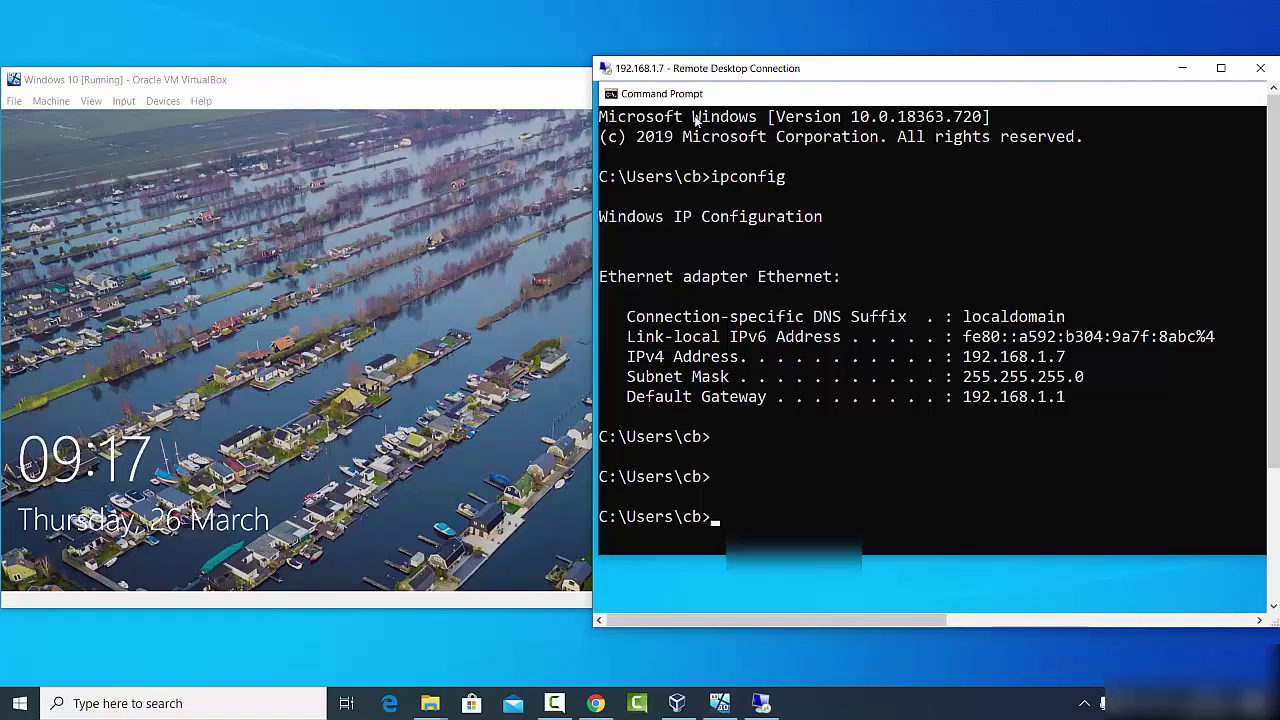
drag(594, 58, 346, 43)
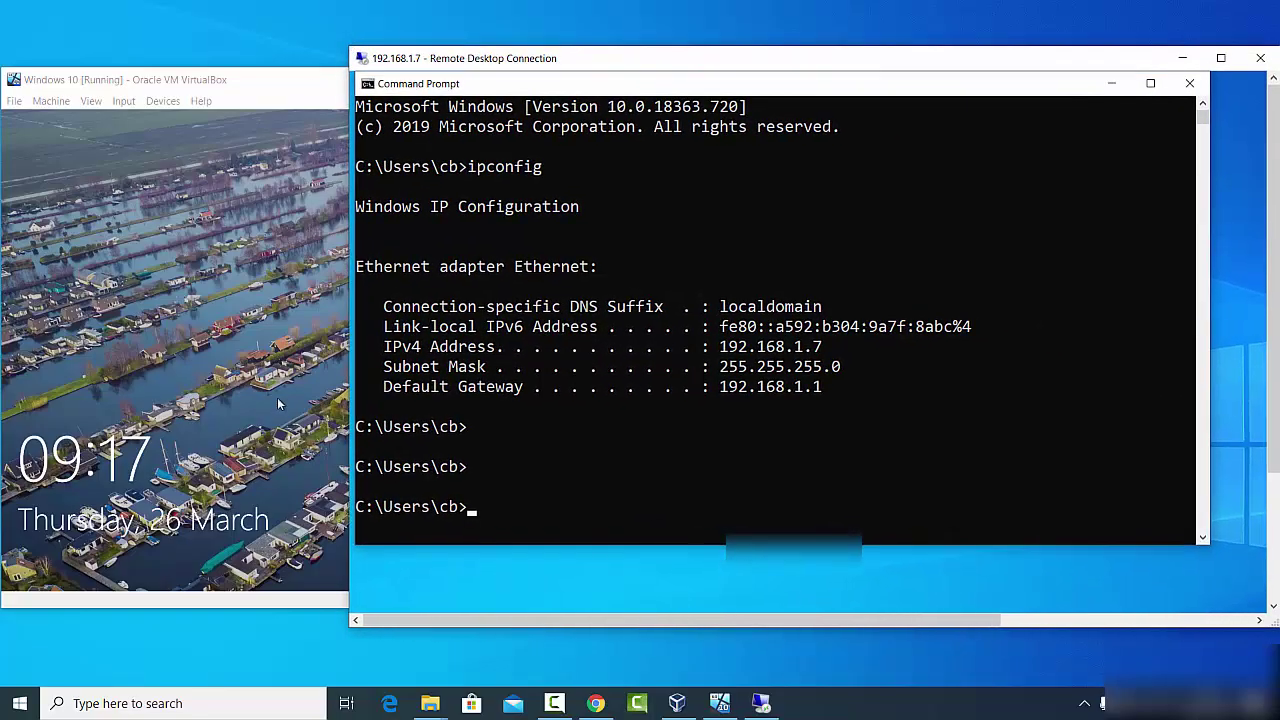
click(714, 366)
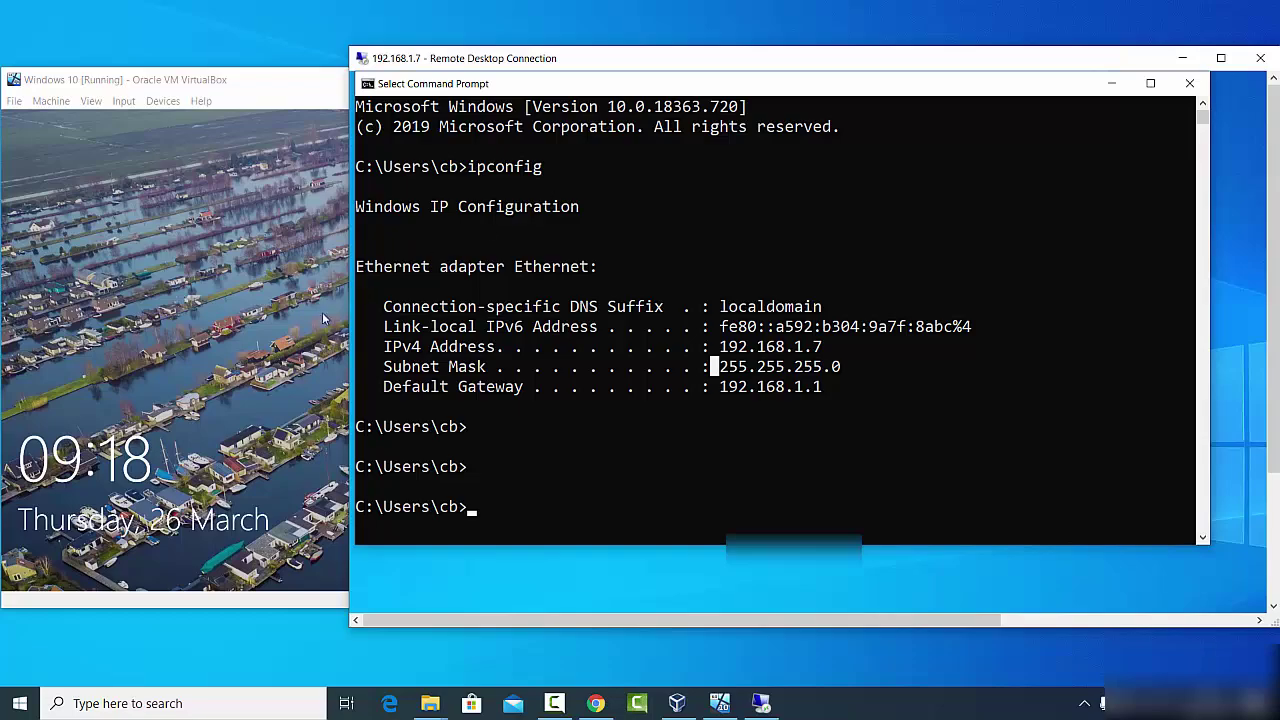
Sign back into the Windows 10 guest in VirtualBox with the account password
click(222, 357)
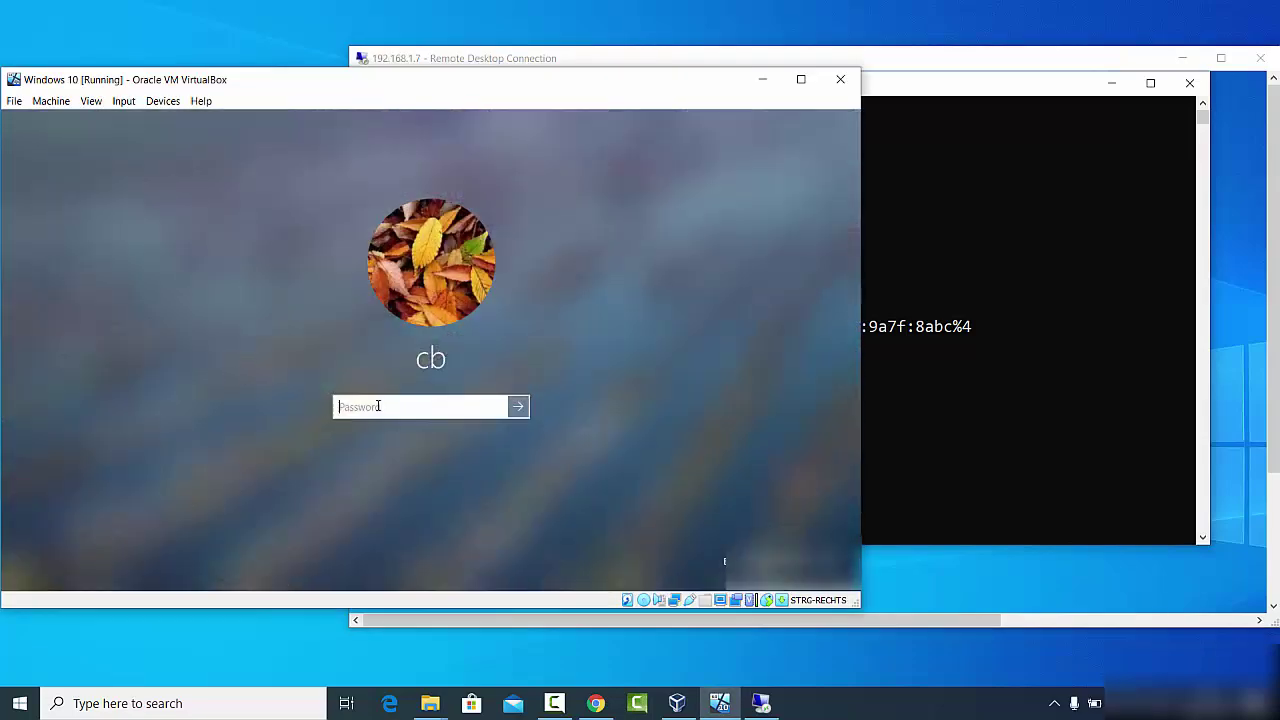
text(*******)
key(Return)
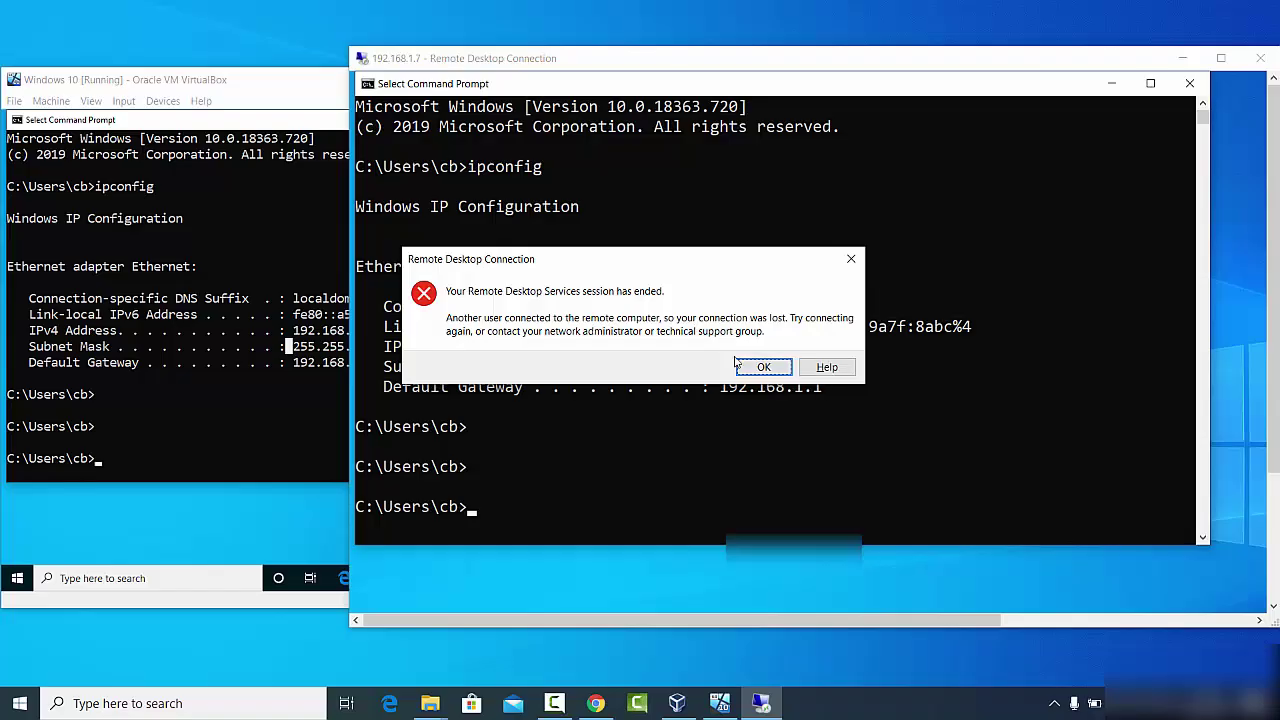
Switch between VirtualBox and the remote session window, then dismiss the session-ended error
click(197, 406)
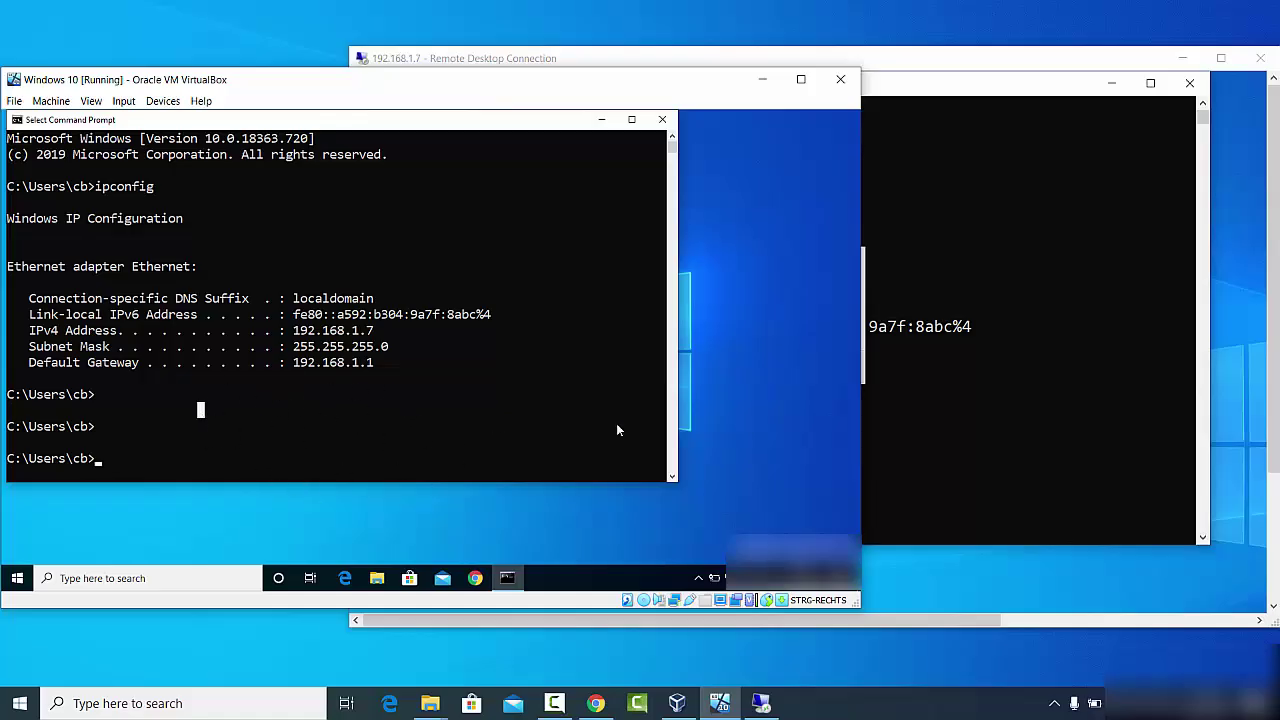
click(921, 446)
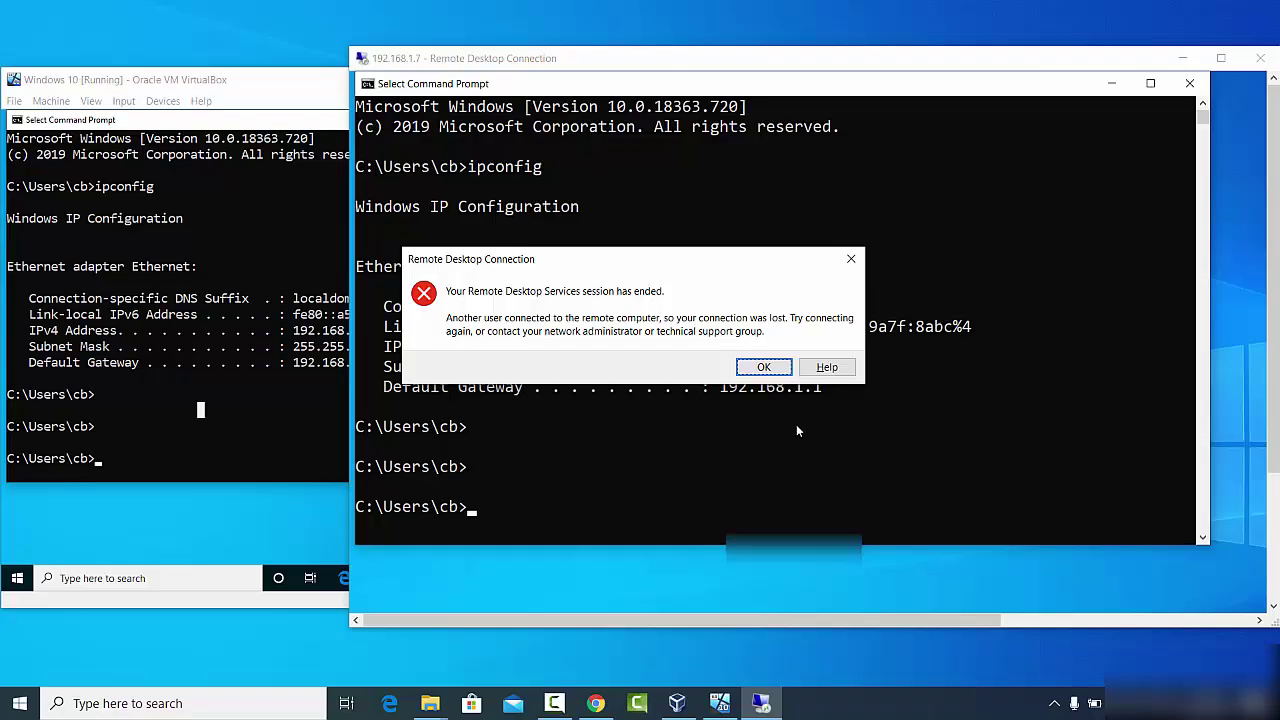
click(316, 441)
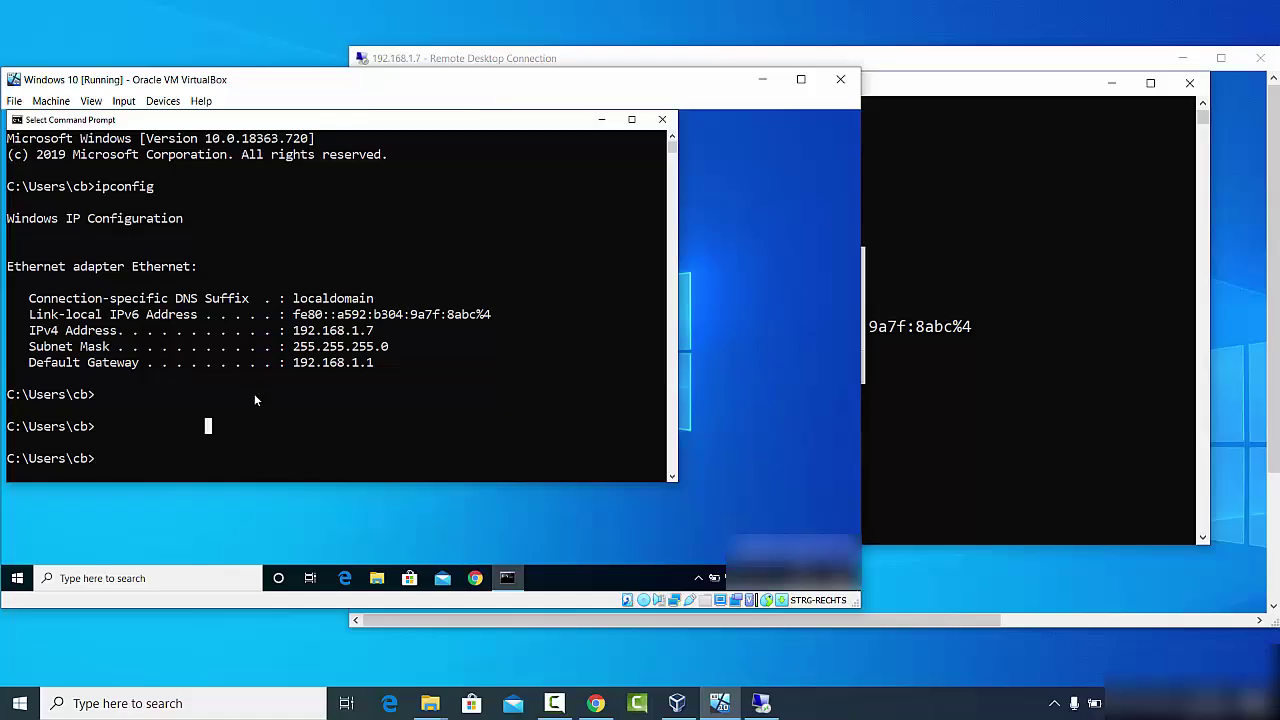
click(954, 422)
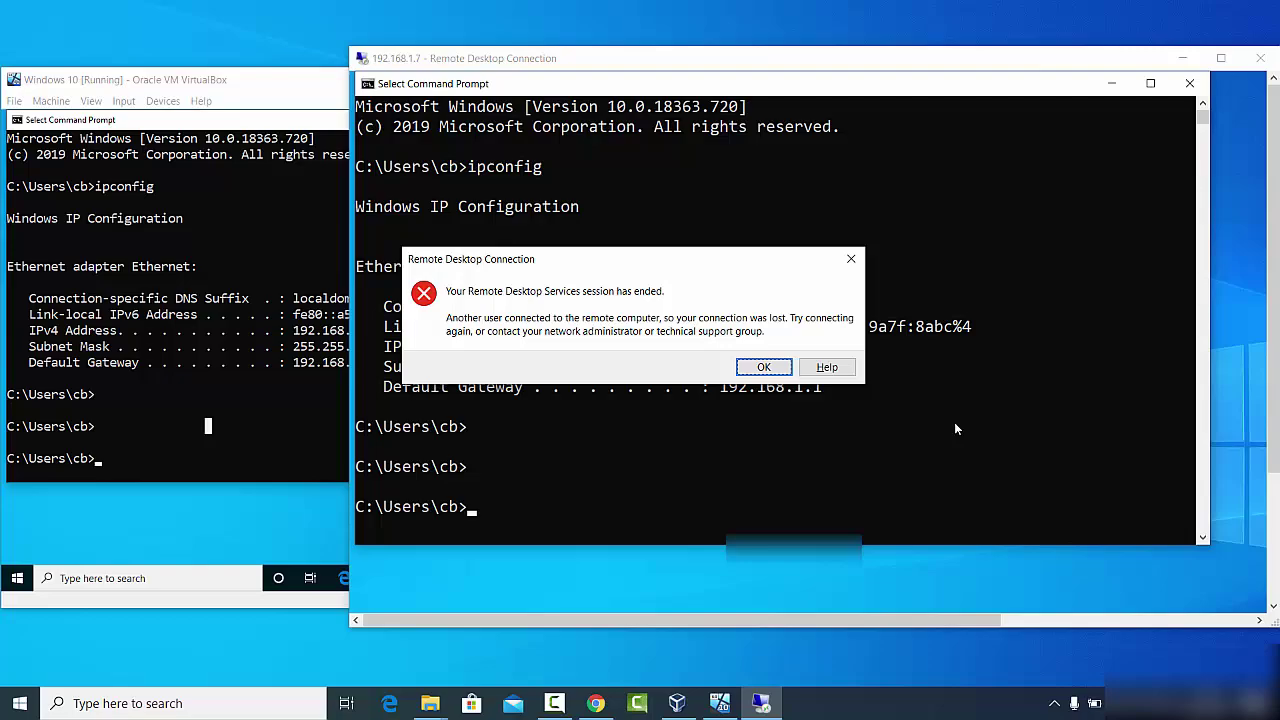
click(766, 367)
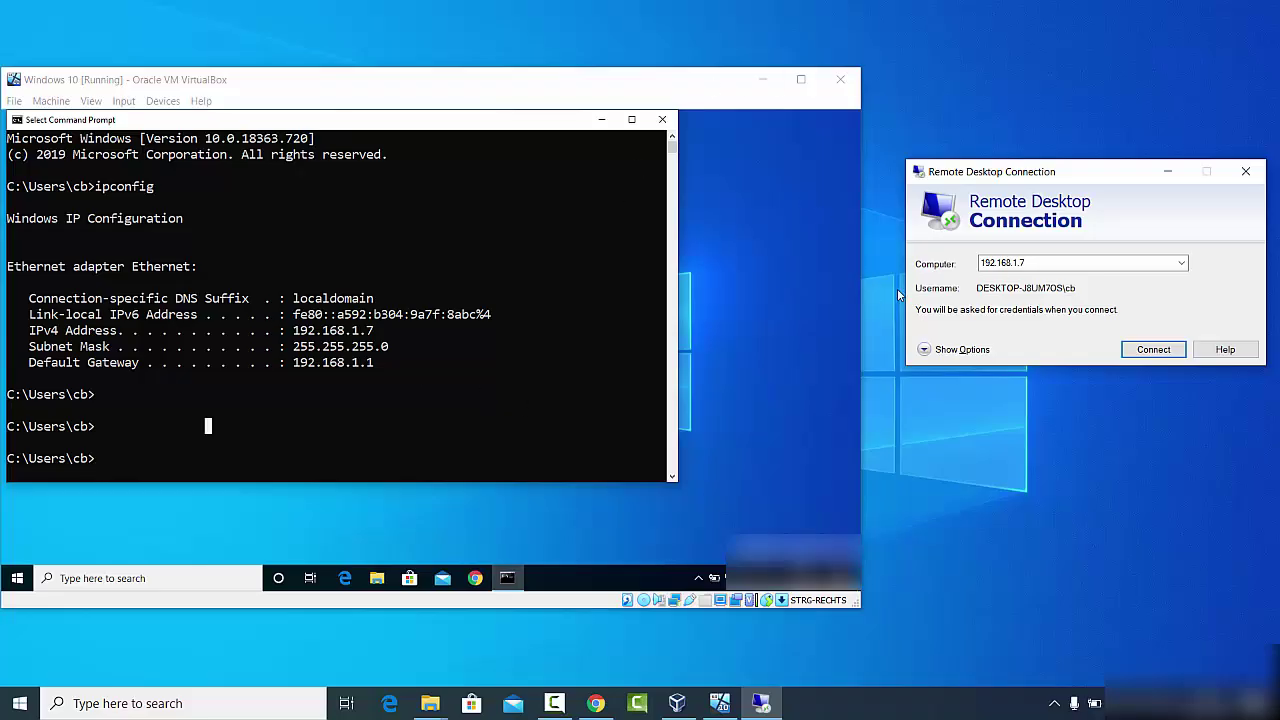
Reconnect to 192.168.1.7 with the guest account password and accept the unverified certificate
click(1143, 430)
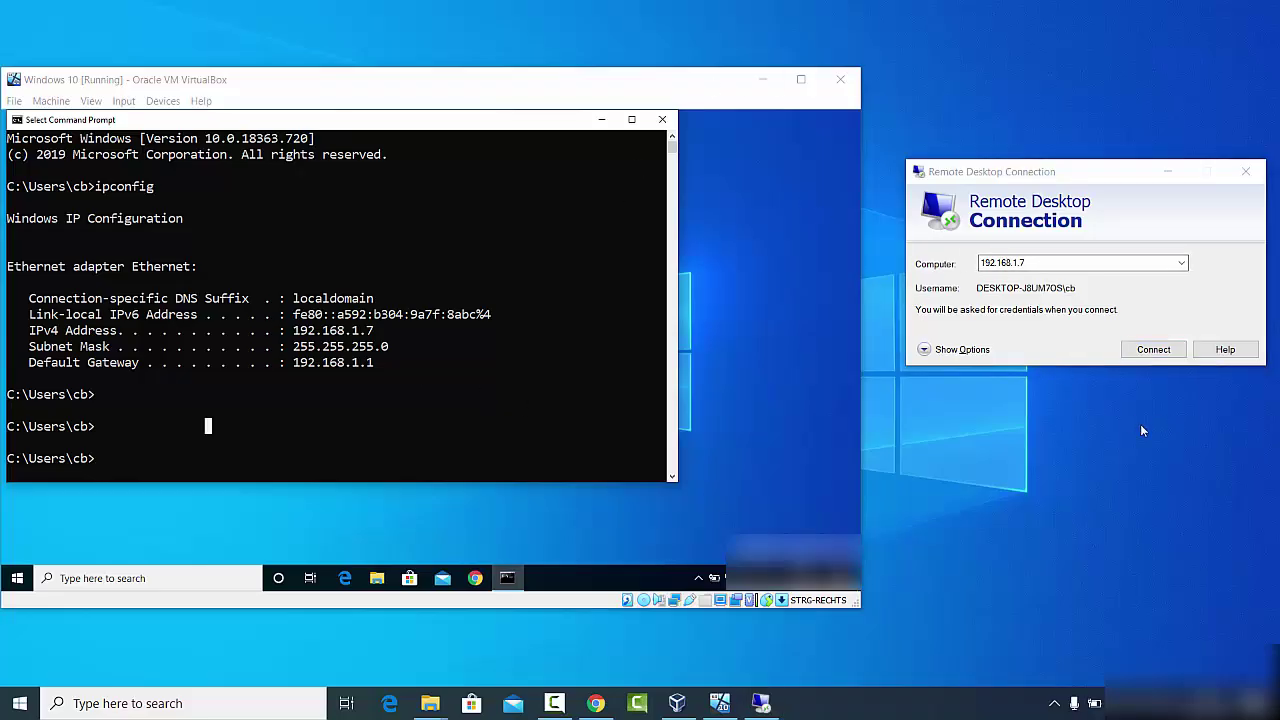
click(1150, 351)
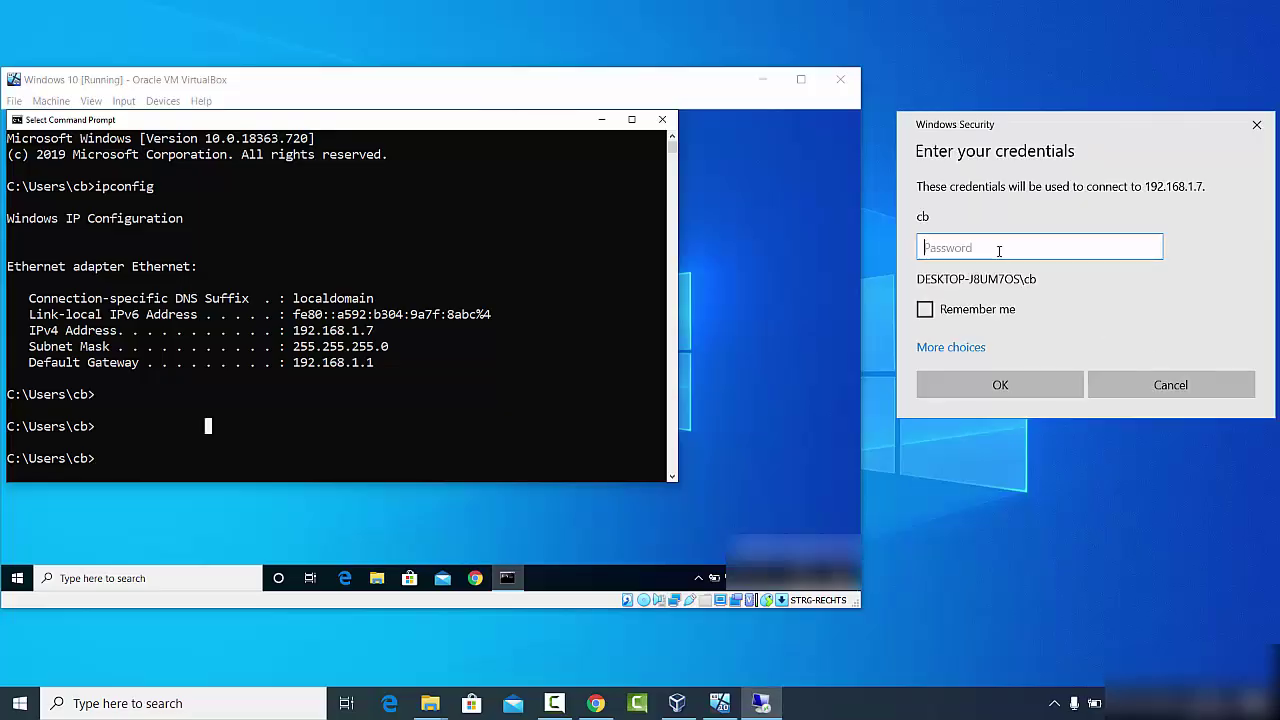
text(******)
click(945, 393)
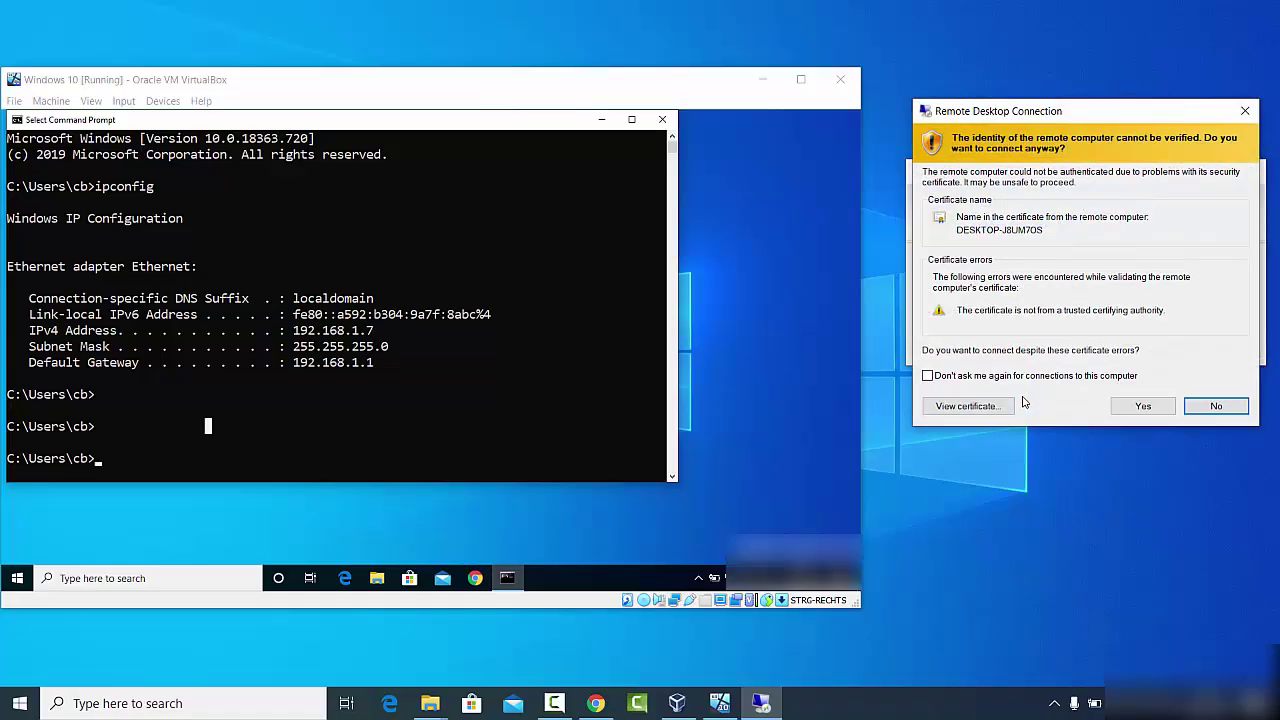
click(1139, 406)
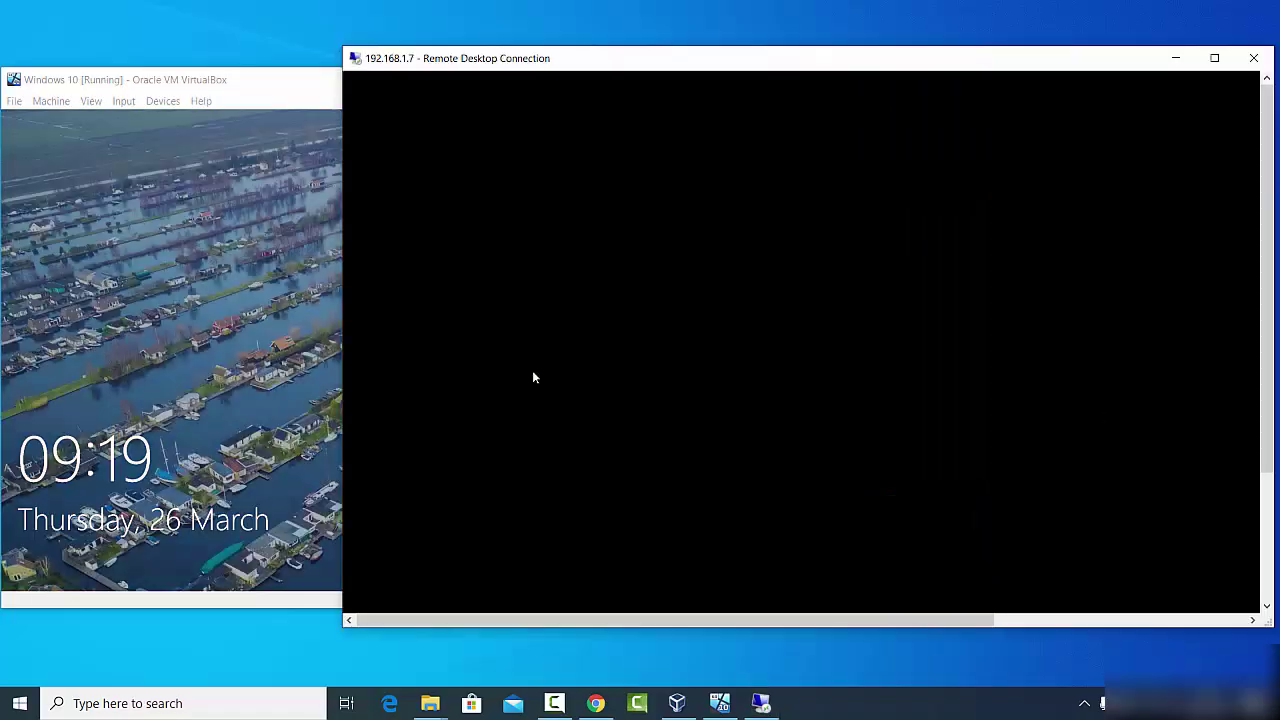
Bring the new remote session forward and maximize it to show the Command Prompt's ipconfig output
click(123, 88)
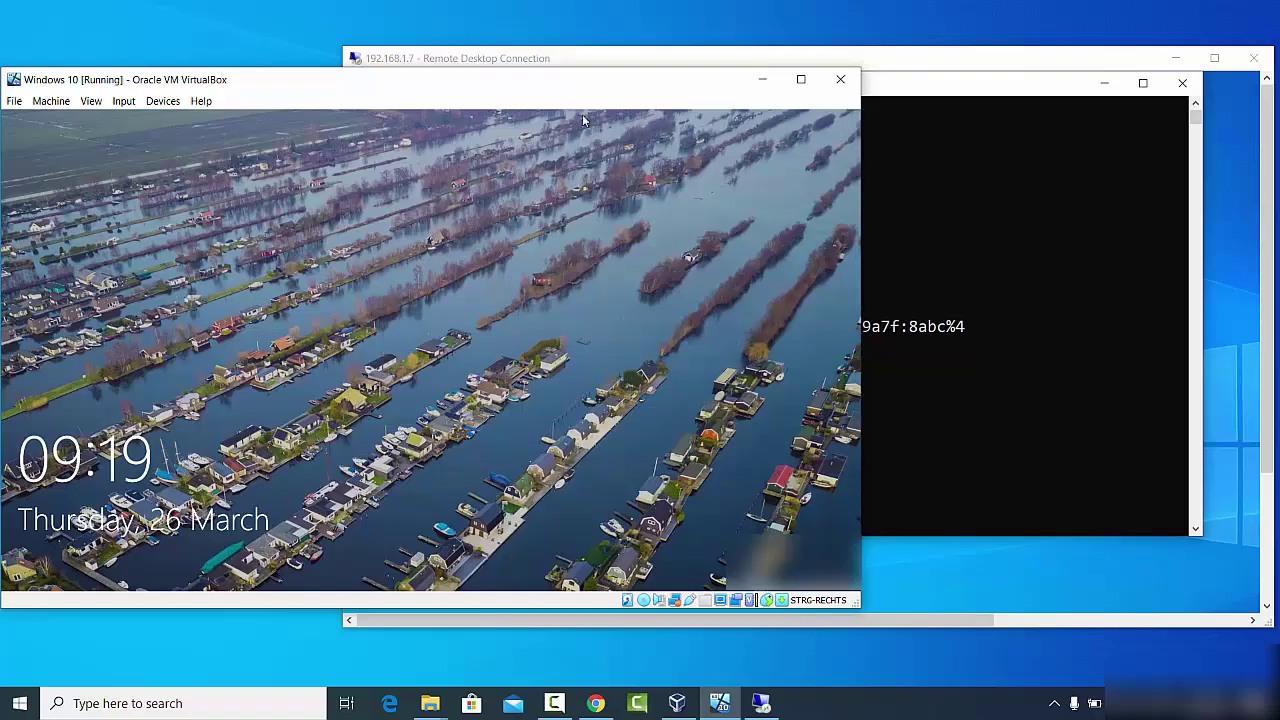
click(583, 57)
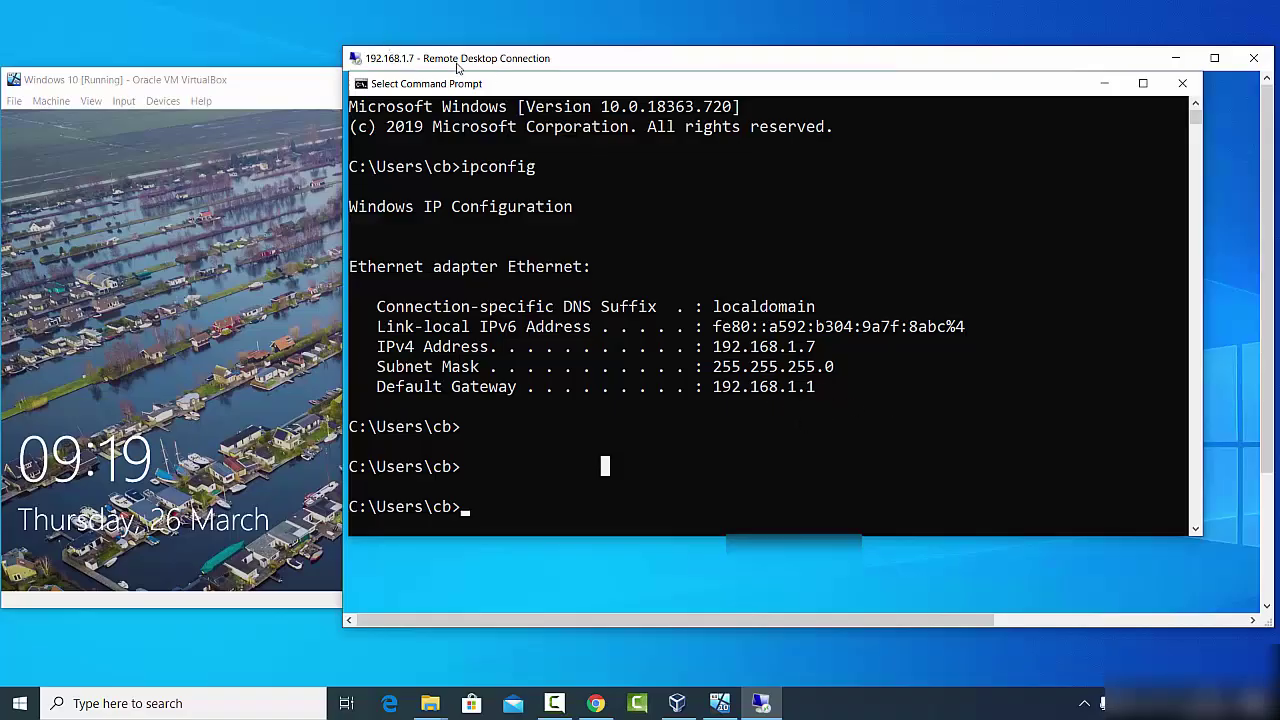
click(689, 288)
click(1214, 58)
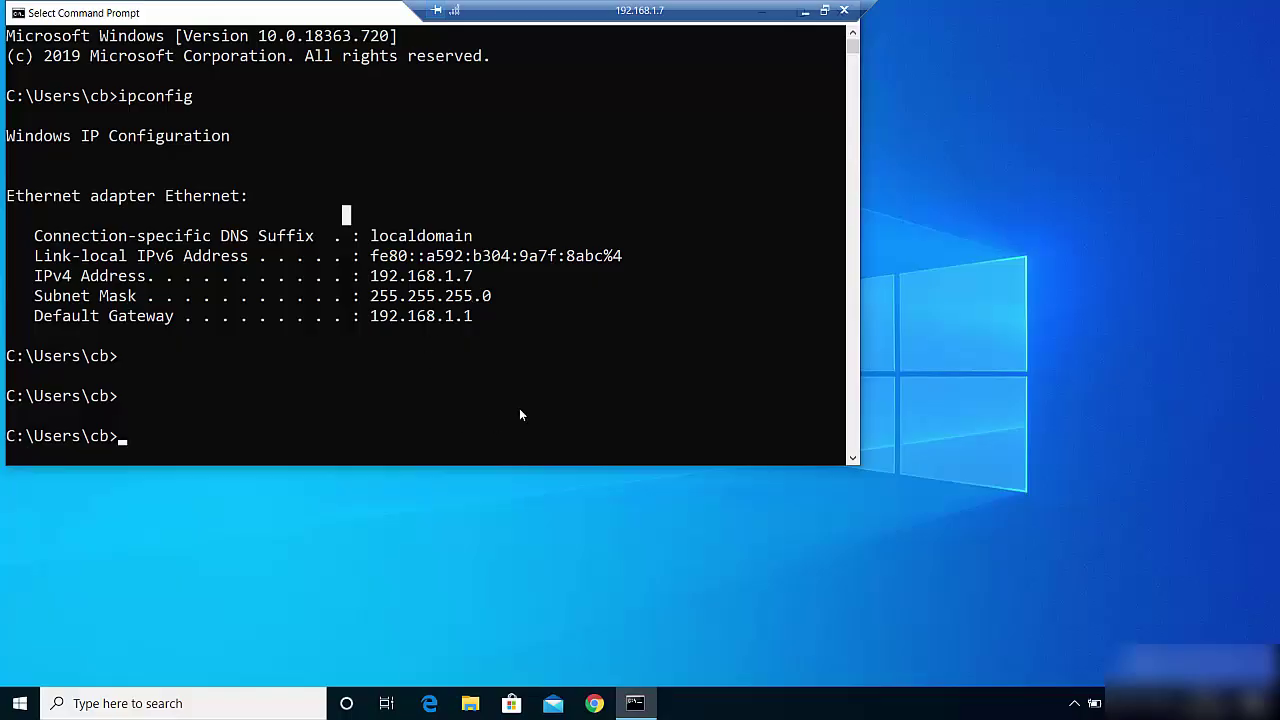
Restore the remote session to a window, then highlight and clear the IPv4 address 192.168.1.7
click(824, 10)
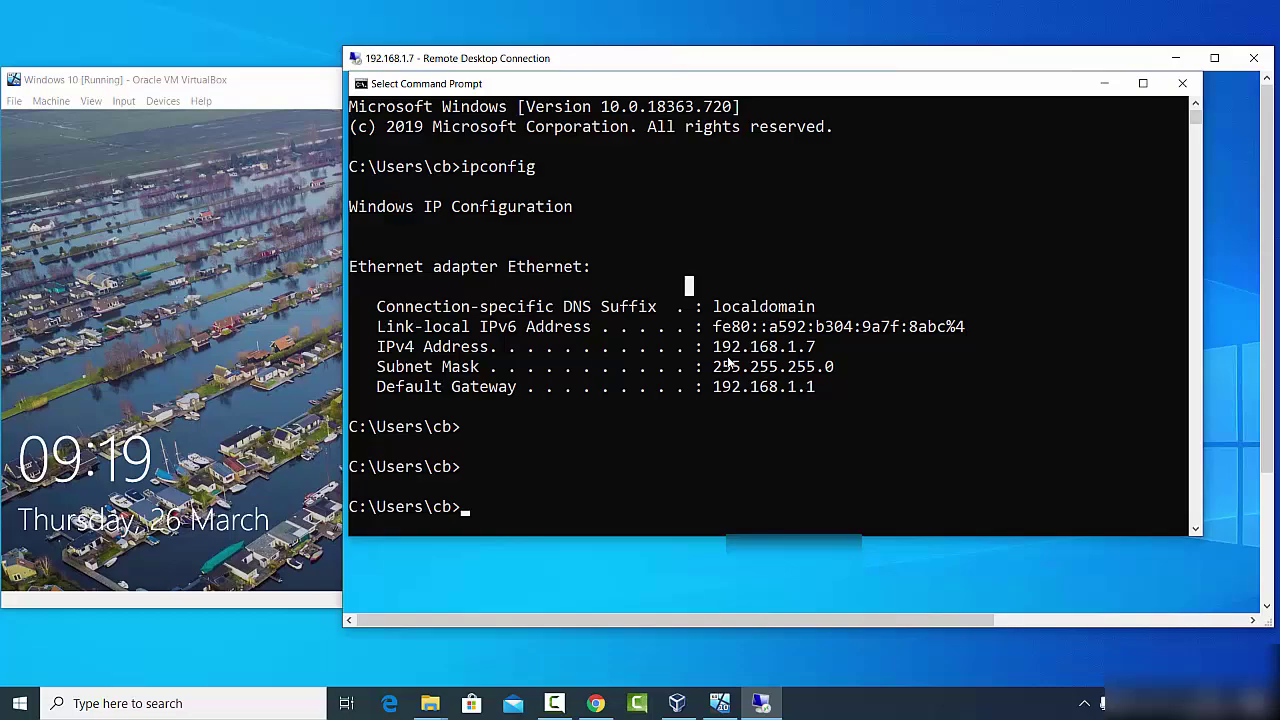
drag(714, 352, 816, 353)
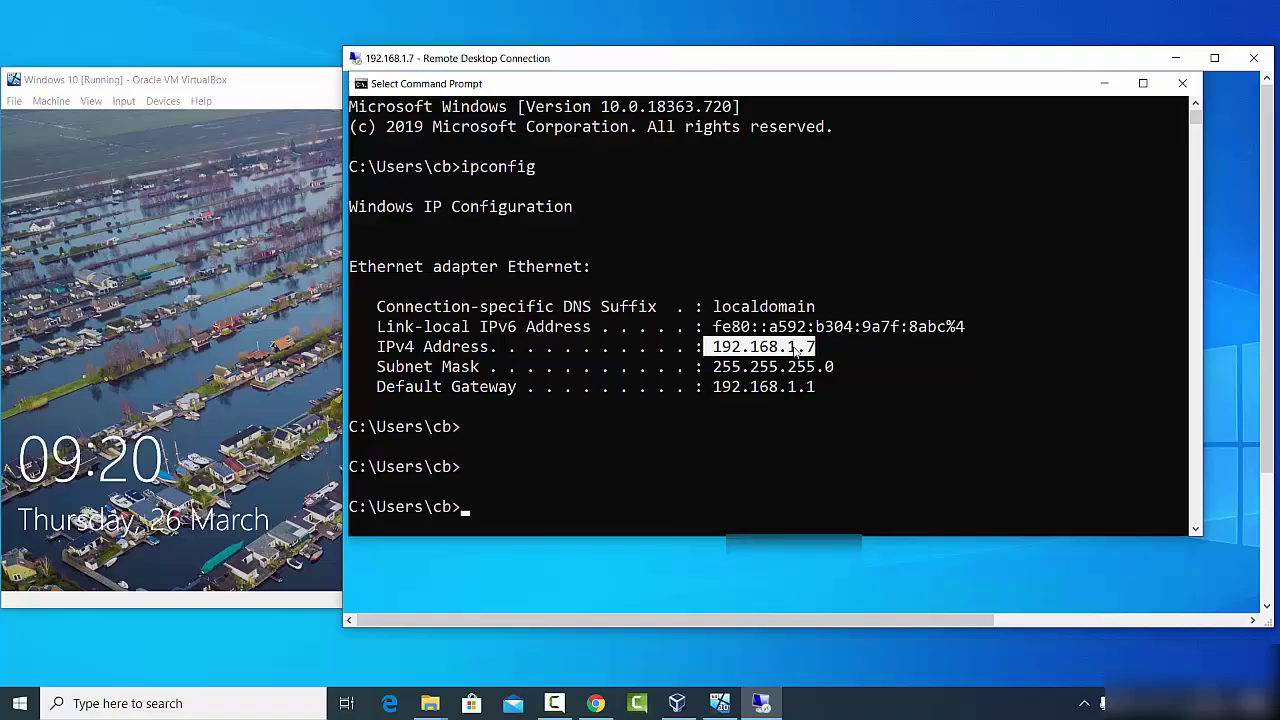
click(792, 356)
drag(713, 348, 819, 347)
click(789, 231)
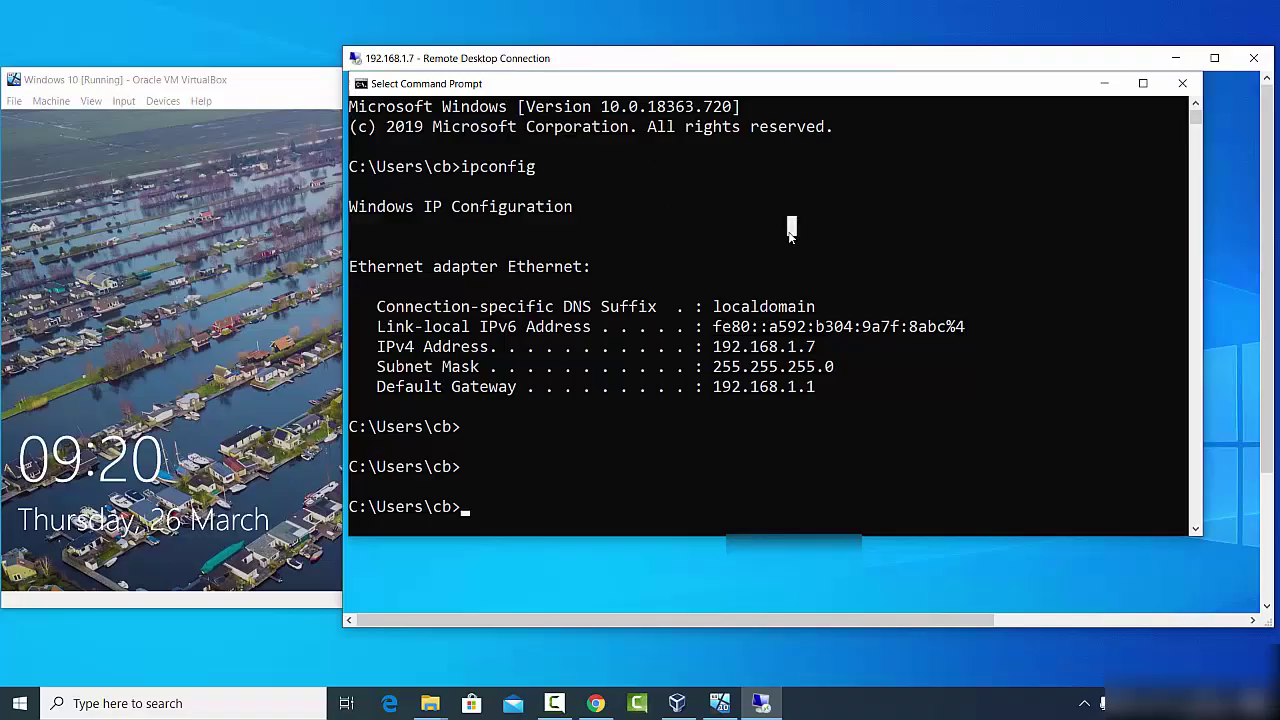